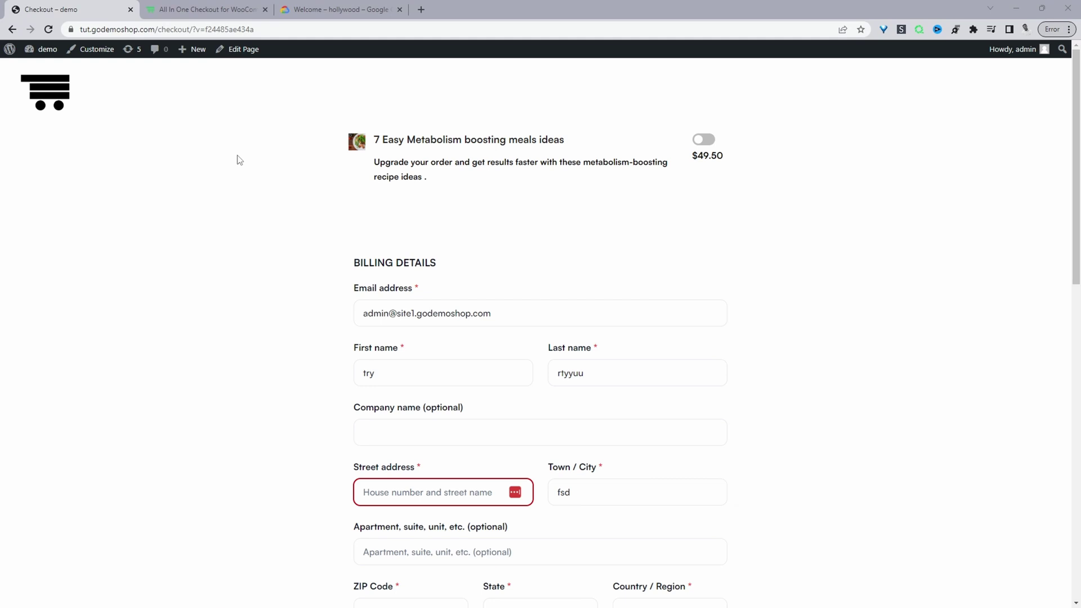
- Type 'nor' in Street address and pick the Northern Boulevard Google suggestion
scroll(328, 332, "down", 4)
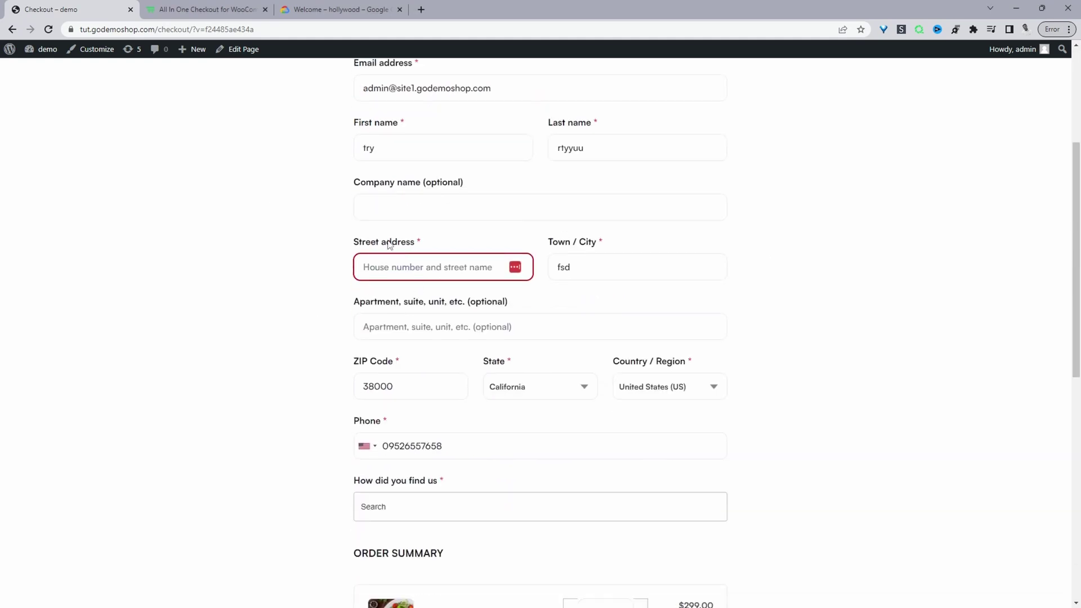
left_click(403, 269)
type("norr")
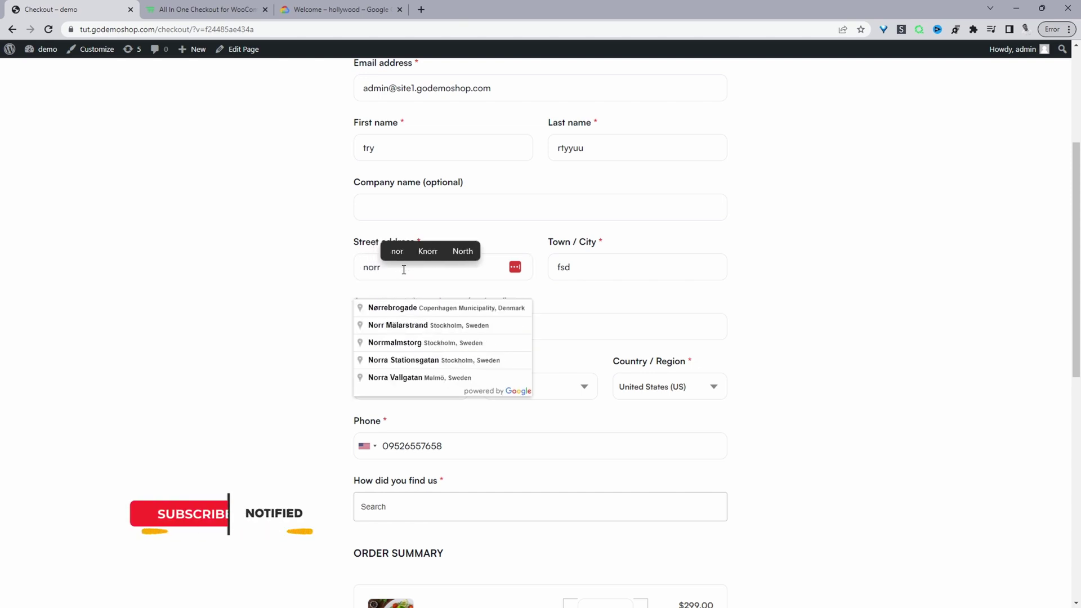
left_click(436, 352)
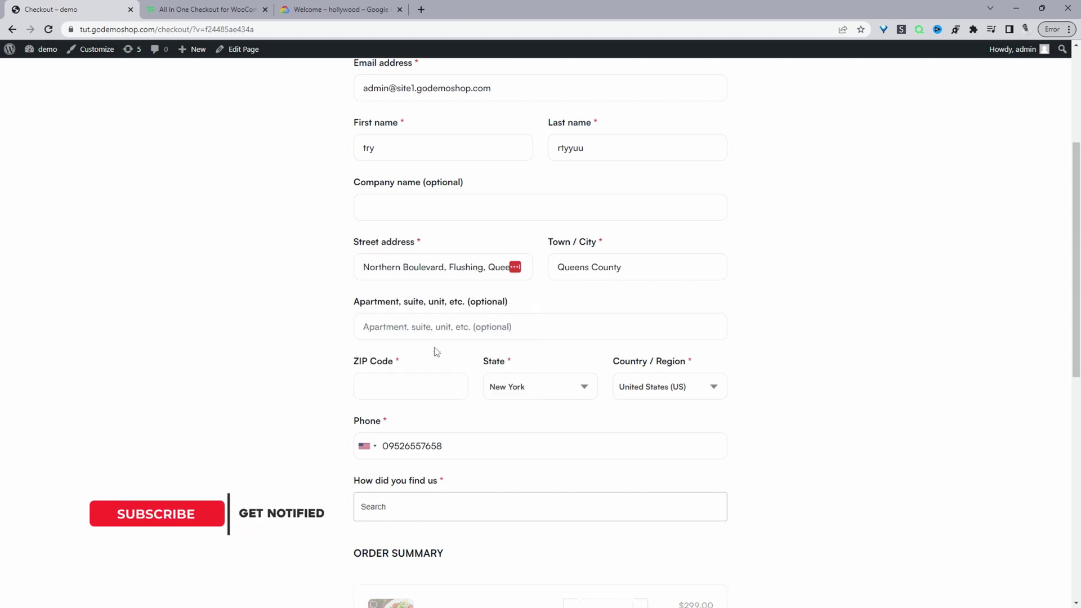
triple_click(443, 272)
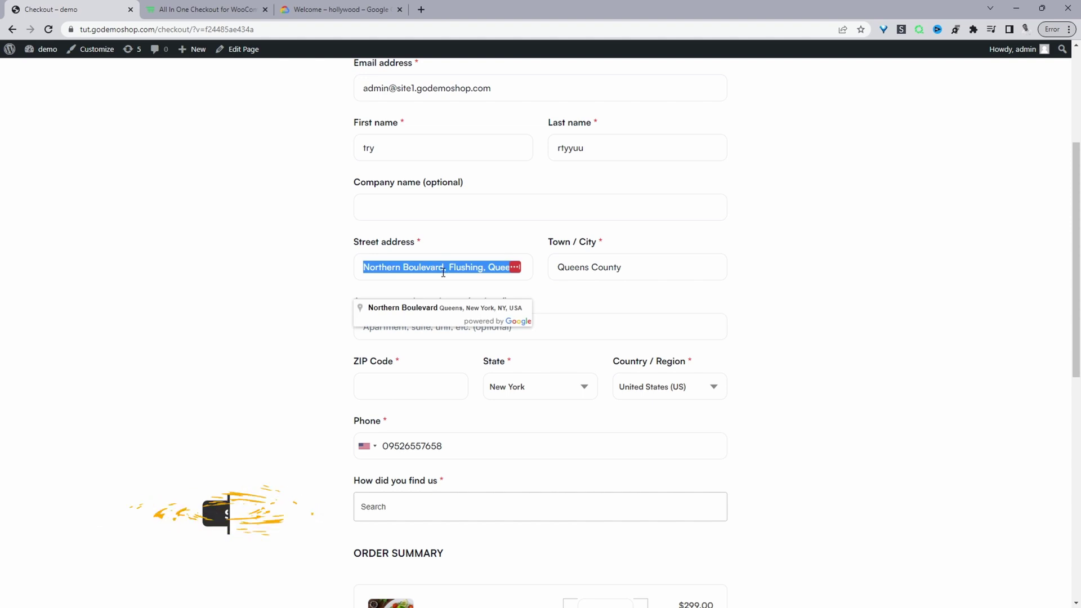
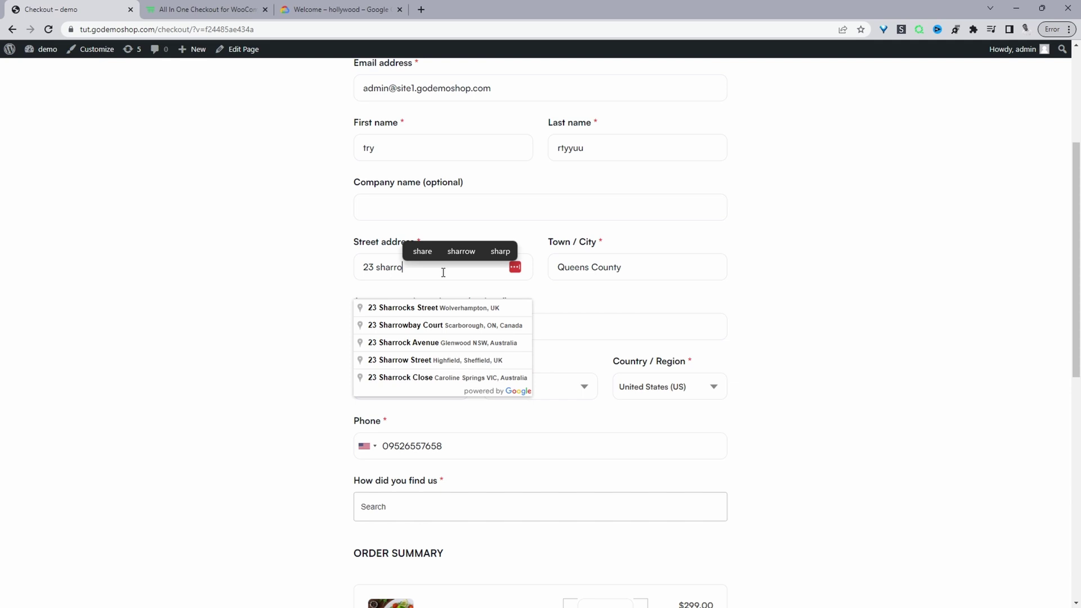
left_click(433, 308)
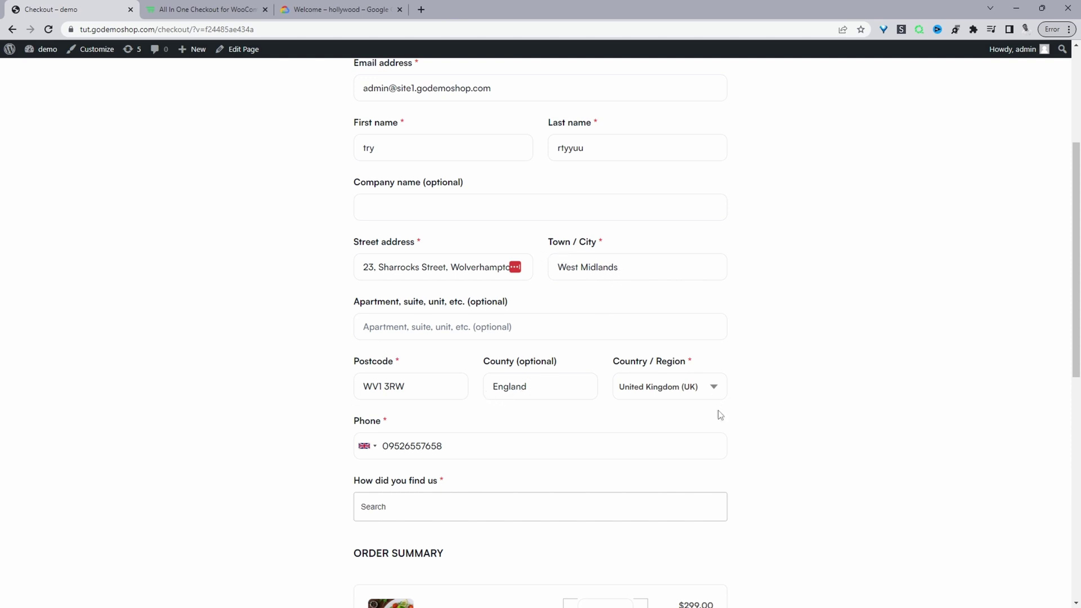
scroll(717, 451, "down", 7)
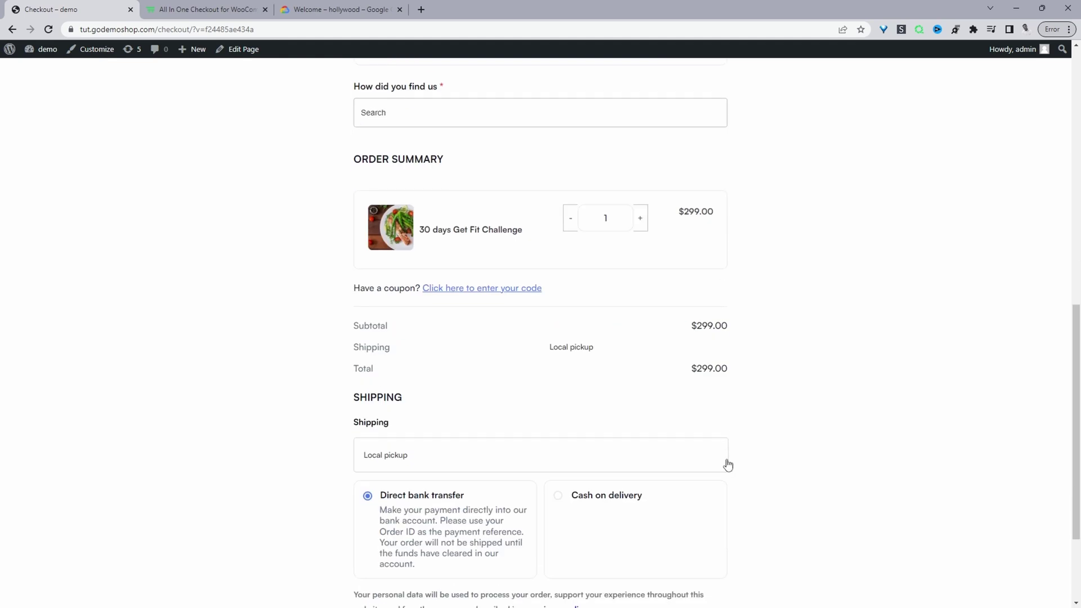
- Submit the checkout with Complete Purchase, placing a $299.00 direct bank transfer order
scroll(728, 465, "down", 2)
left_click(596, 542)
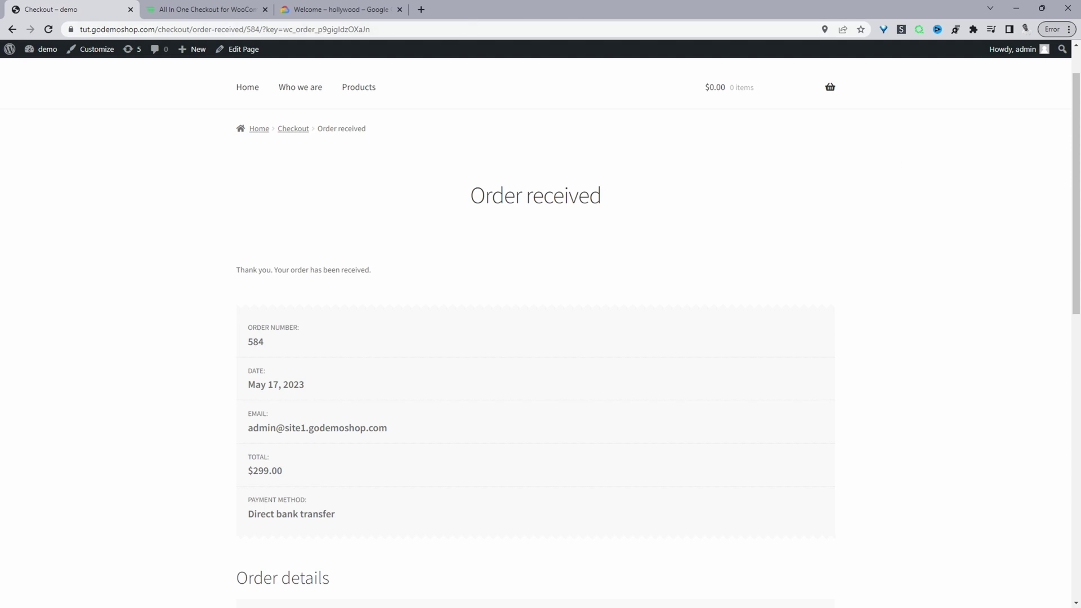
- Browse the woosuite.com All In One Checkout for WooCommerce plugin page
left_click(203, 9)
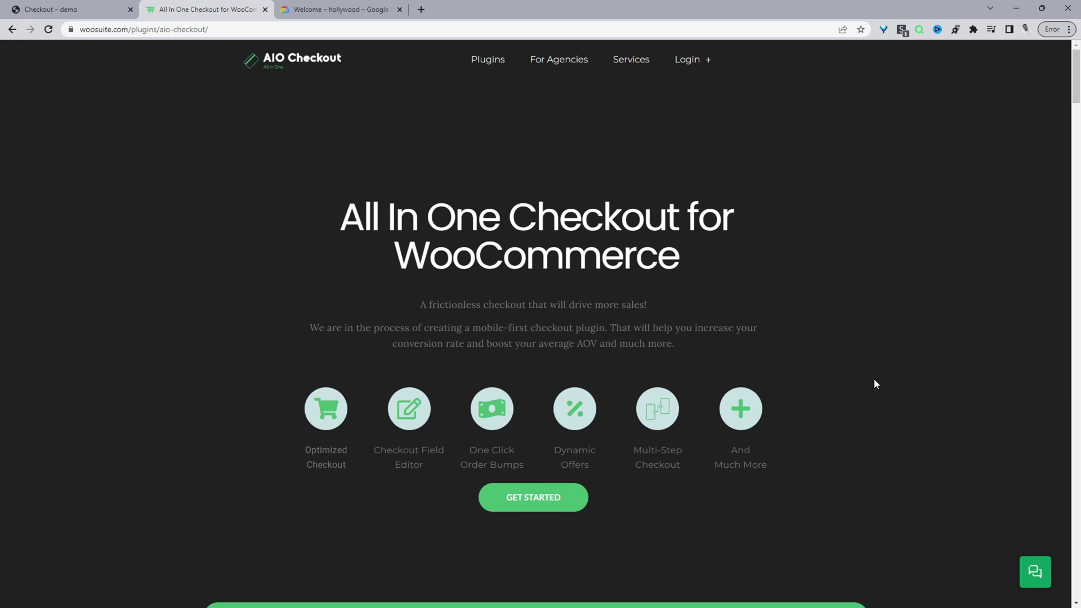
scroll(829, 398, "down", 2)
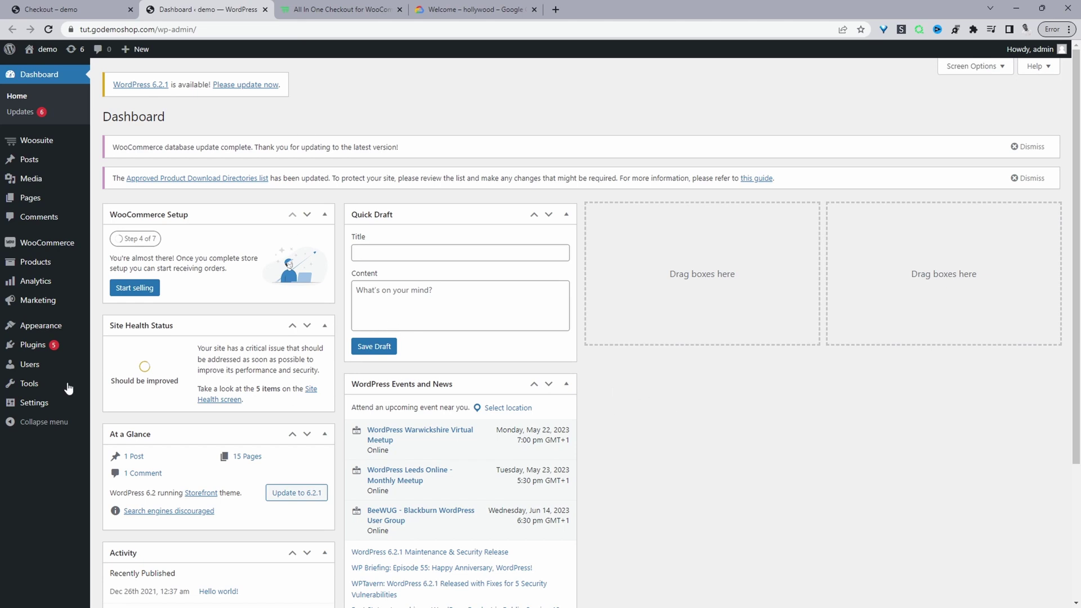
- Open Woosuite Addons in a new tab and scroll to the All in One Checkout cards
mouse_move(66, 354)
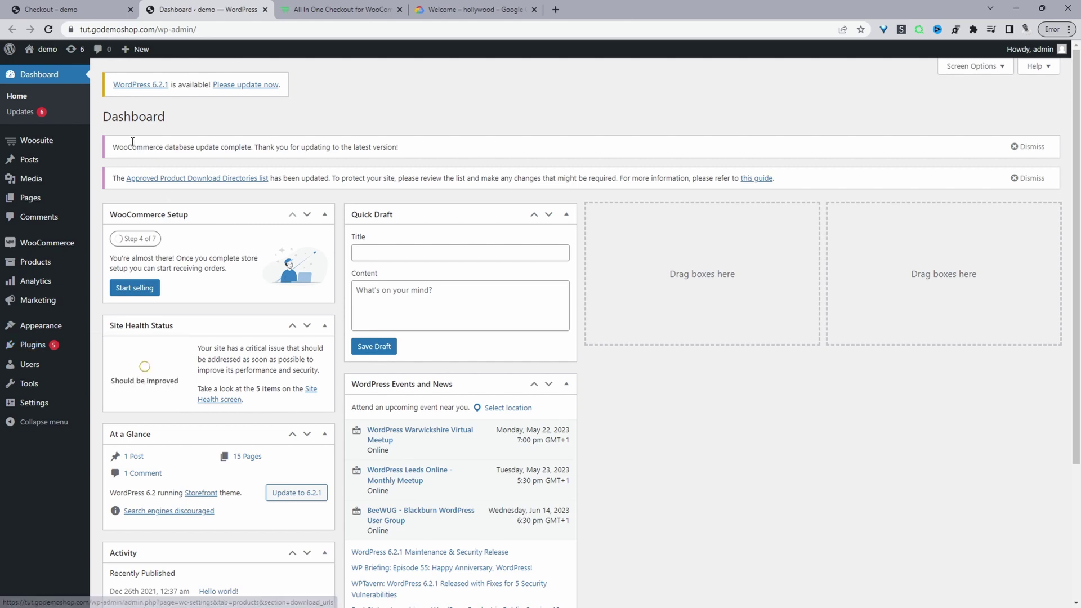
mouse_move(30, 150)
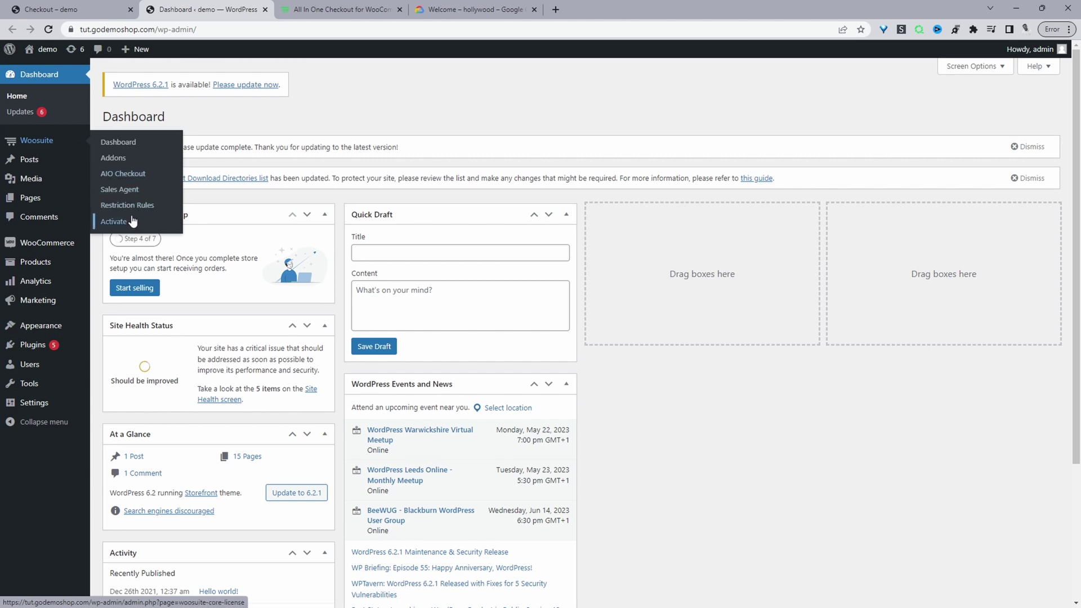
middle_click(133, 161)
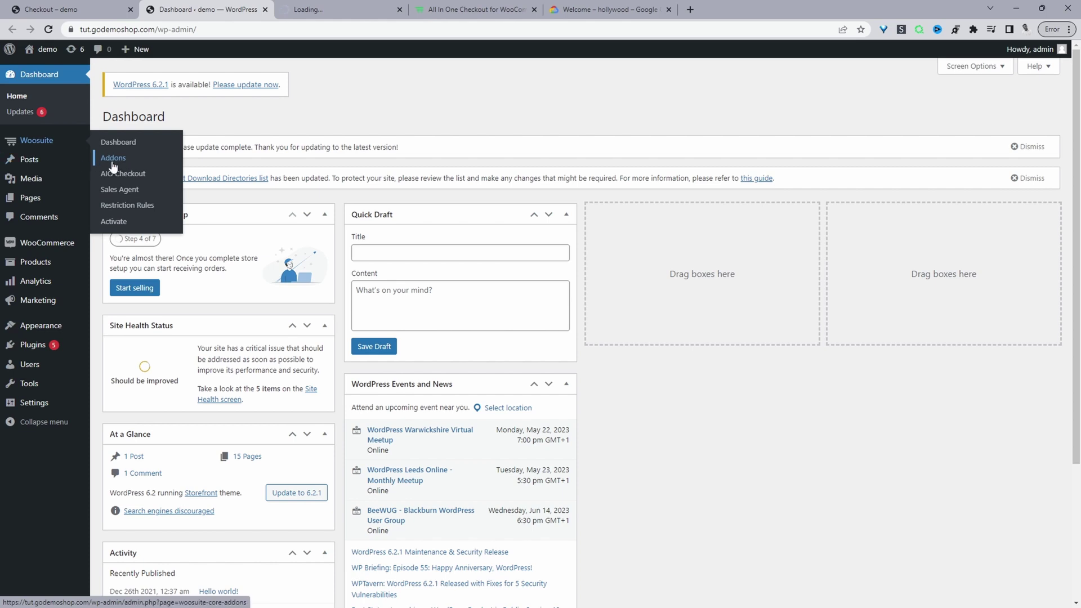
key("ctrl+Tab")
scroll(566, 267, "down", 15)
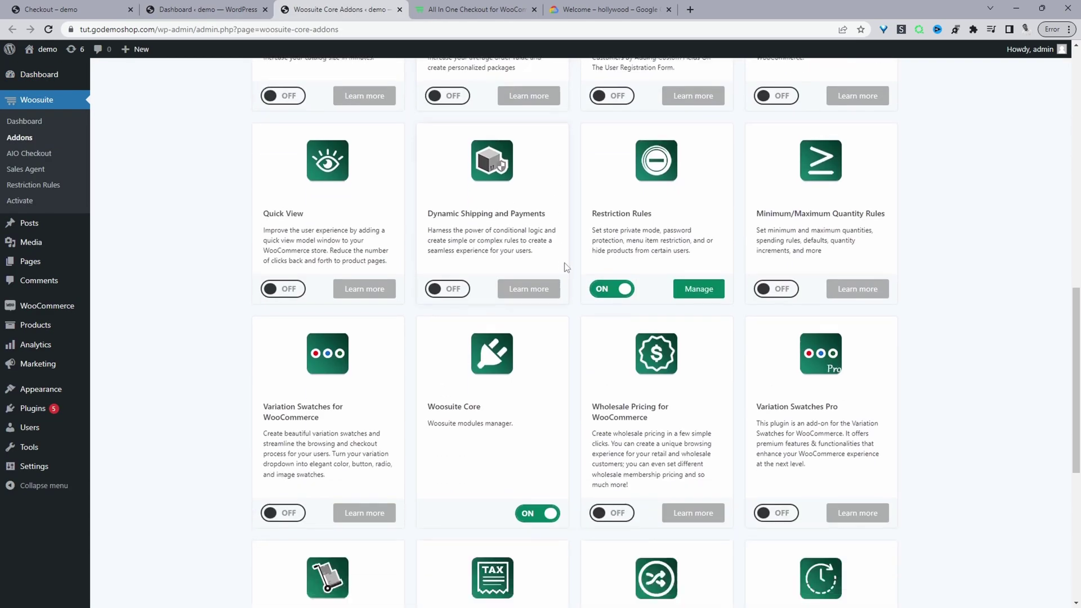
scroll(566, 268, "down", 1)
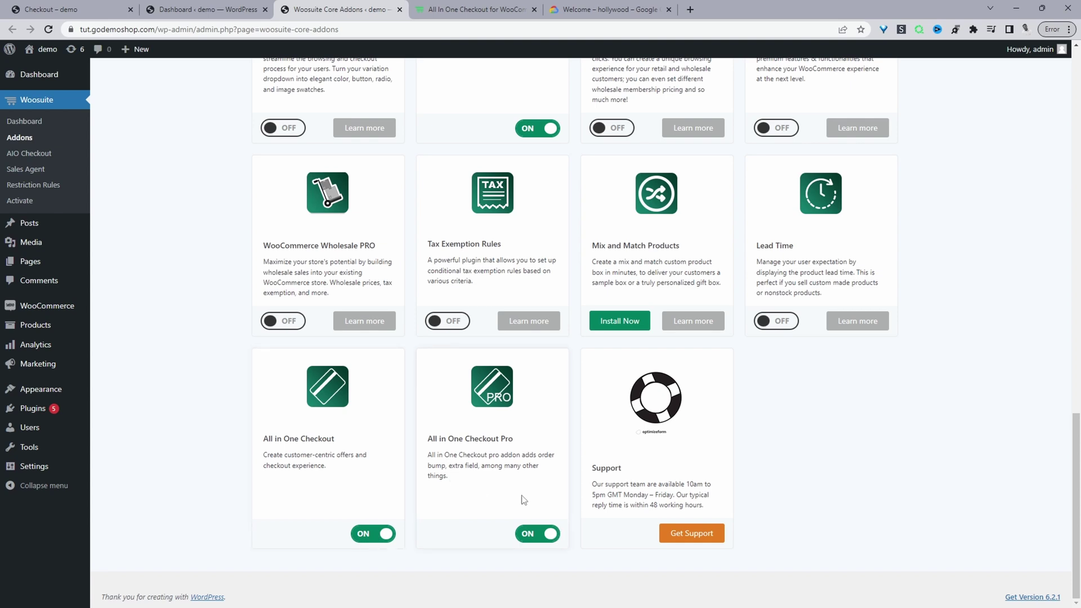
- Open AIO Checkout's General settings and scroll to the Google Map API Key and autocomplete options
left_click(23, 158)
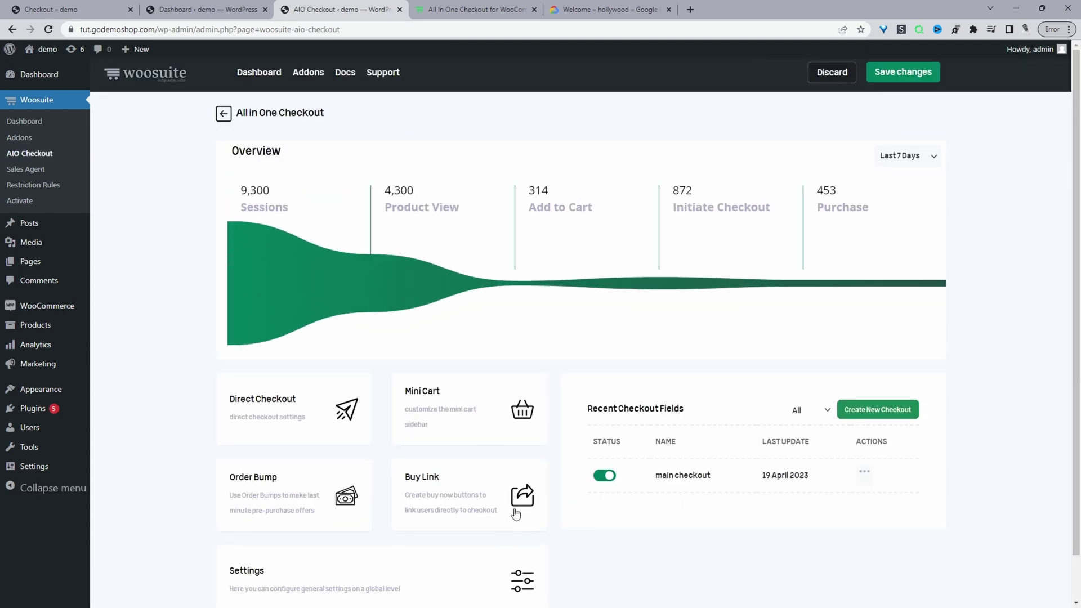
scroll(405, 450, "down", 1)
left_click(278, 539)
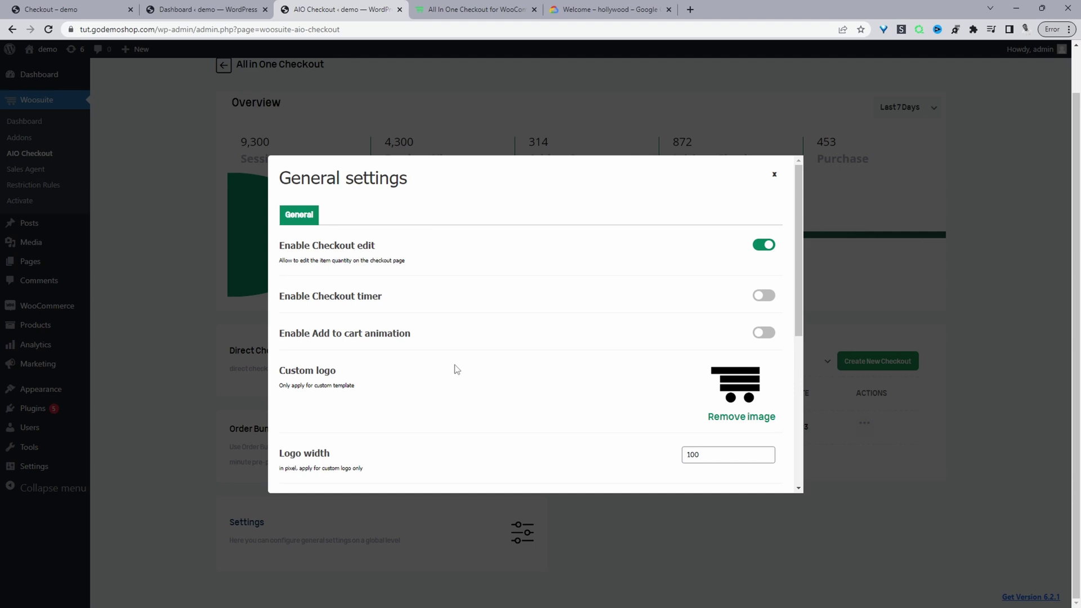
scroll(453, 366, "down", 5)
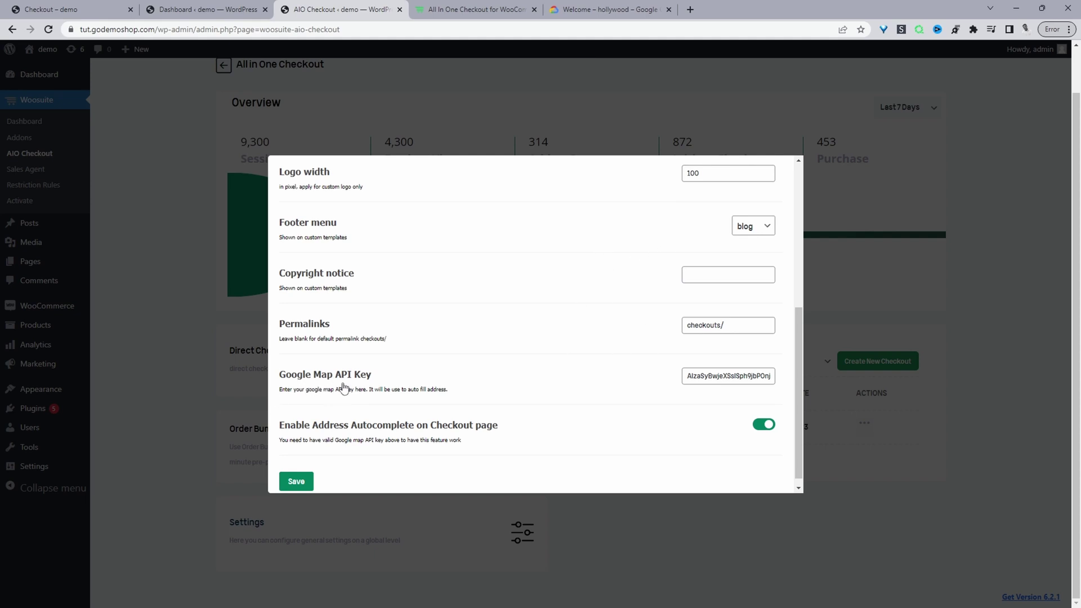
key("ctrl+5")
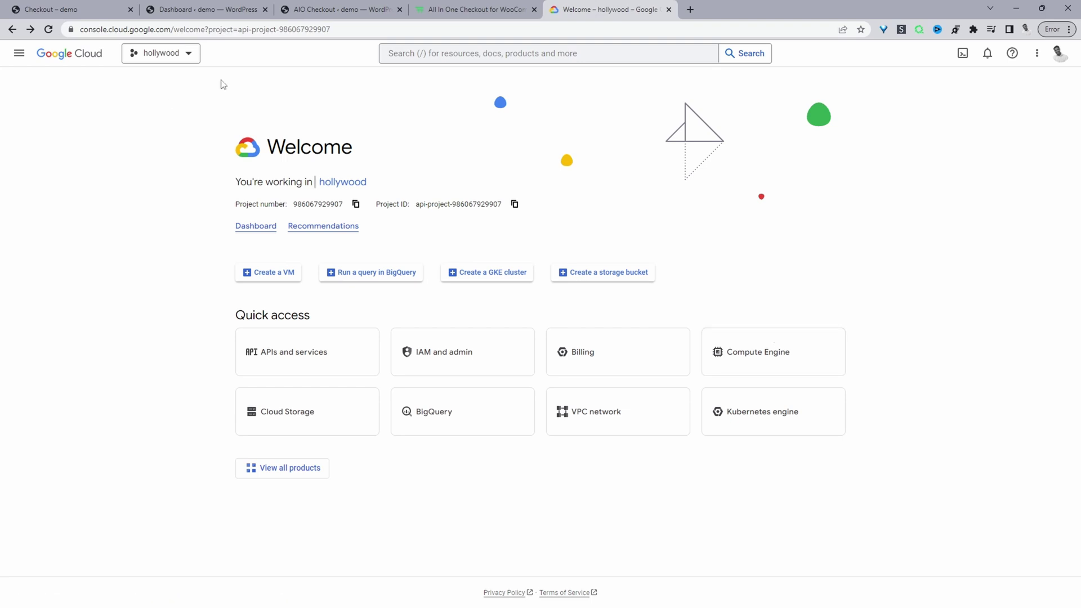
- Attempt a new Google Cloud project, then cancel at the Increase Project Limit notice
left_click(187, 68)
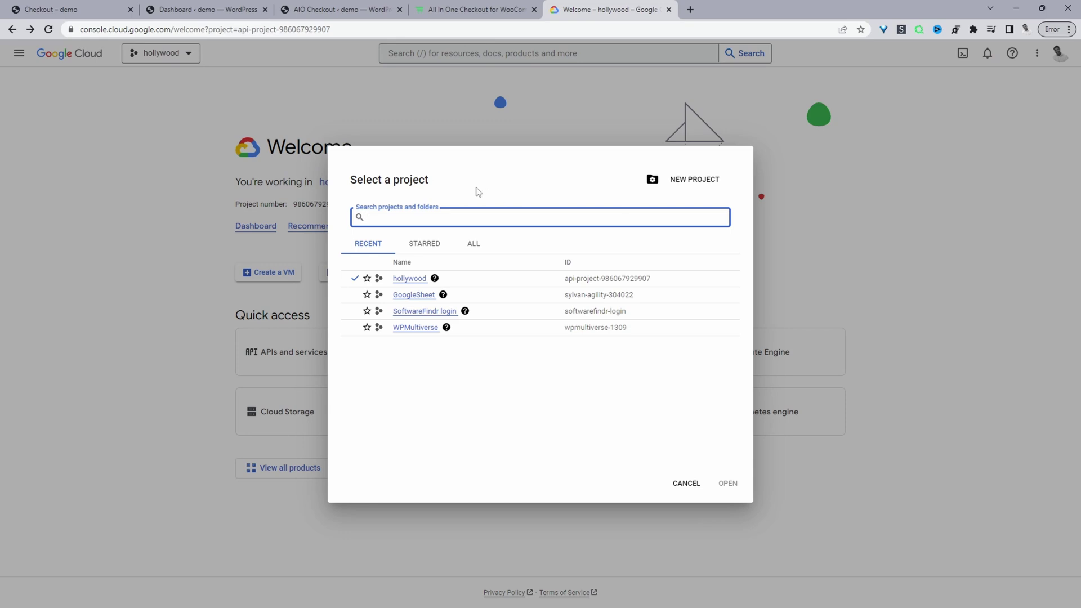
left_click(702, 180)
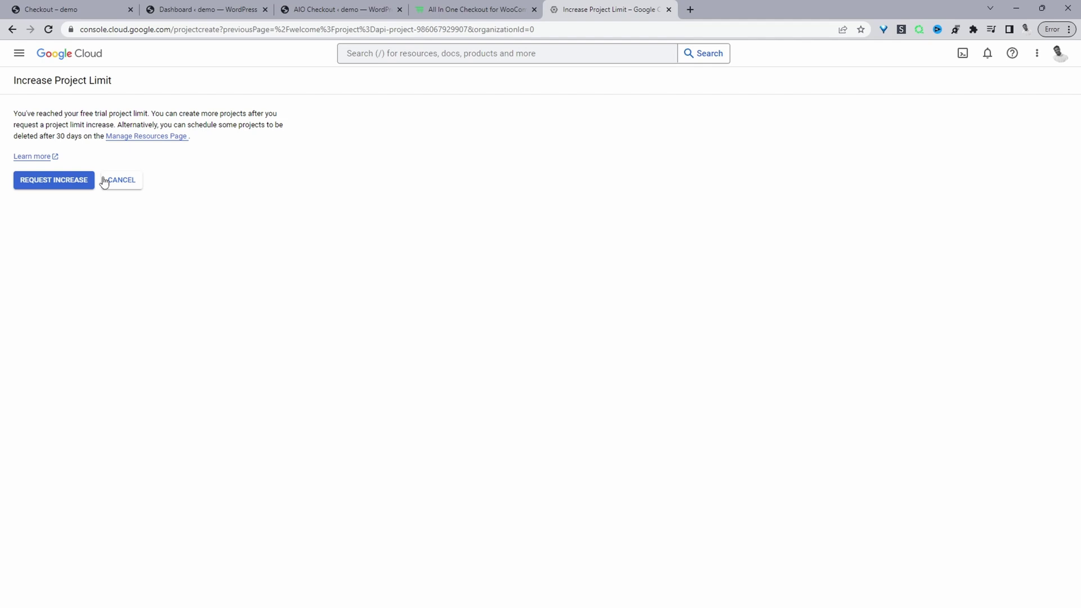
left_click(107, 180)
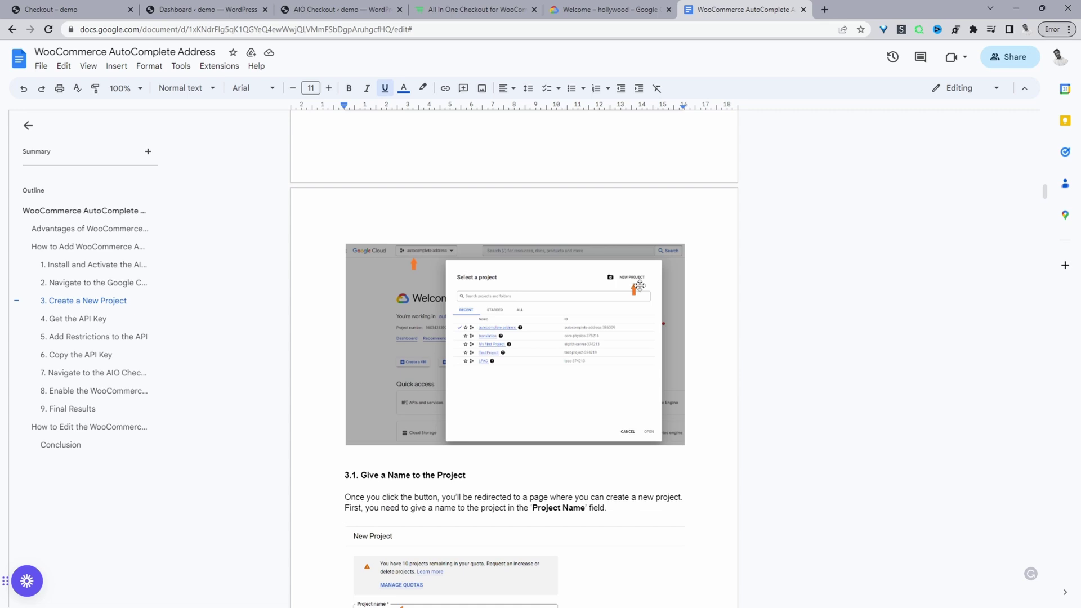
- Read through the guide's Get the API Key section, then return to the hollywood project console
scroll(634, 286, "down", 3)
scroll(641, 286, "down", 1)
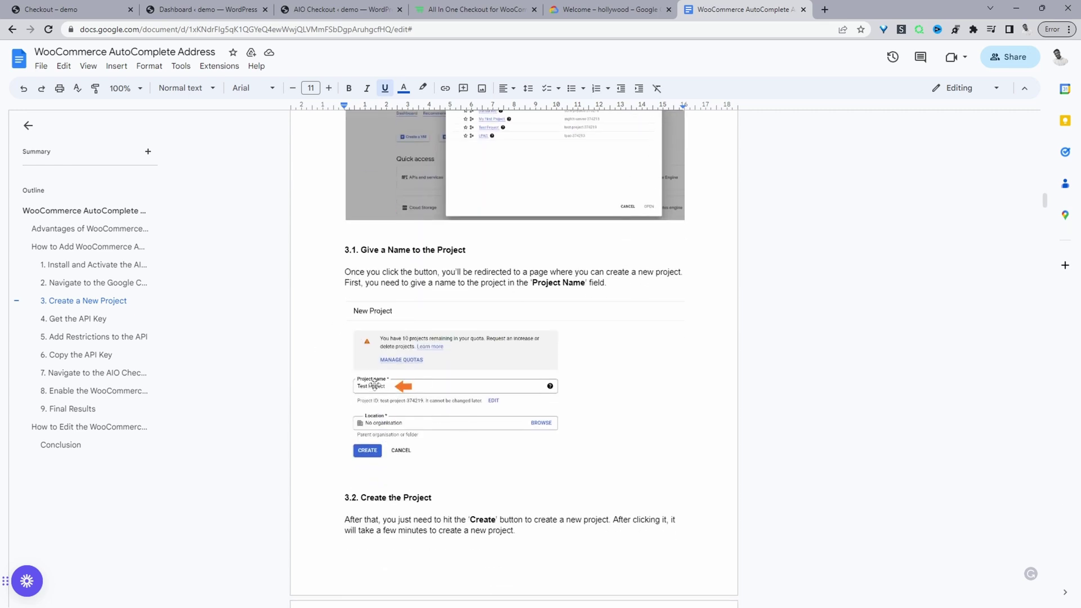
scroll(406, 373, "down", 3)
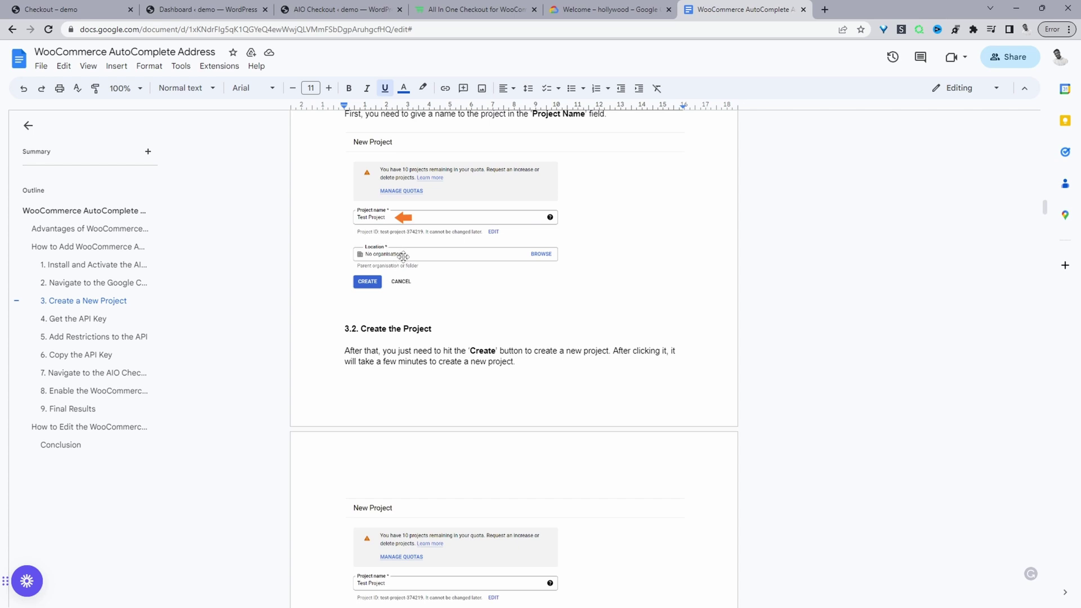
scroll(457, 265, "down", 7)
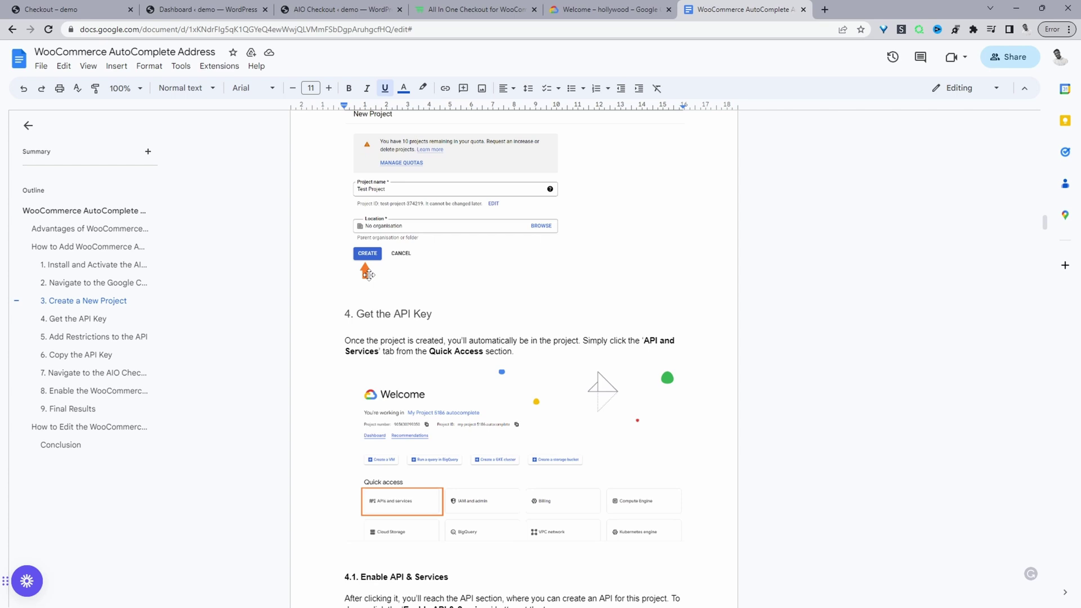
scroll(372, 264, "down", 1)
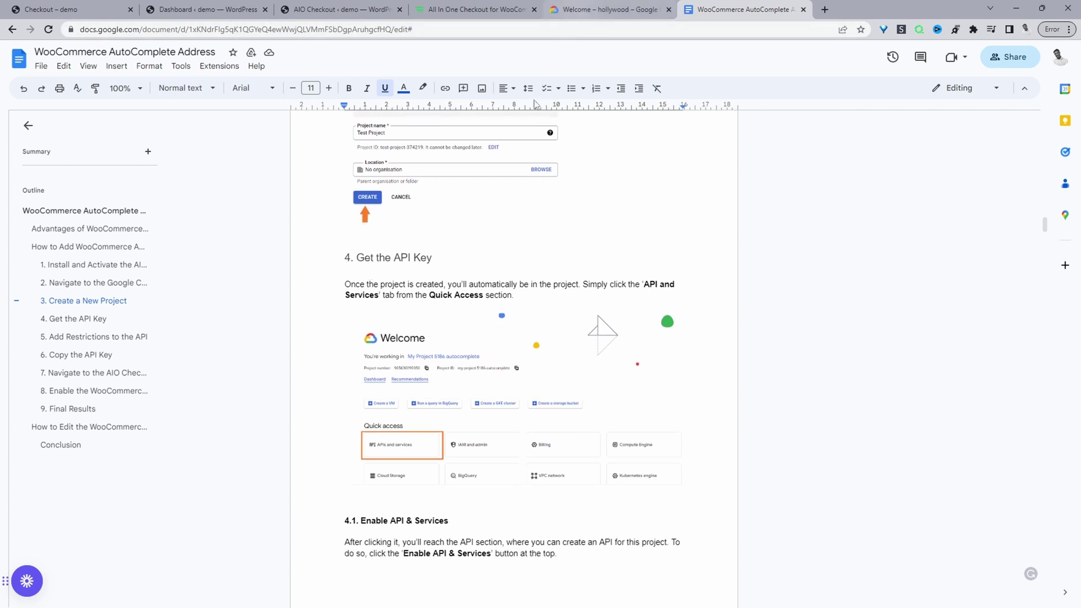
scroll(470, 284, "down", 1)
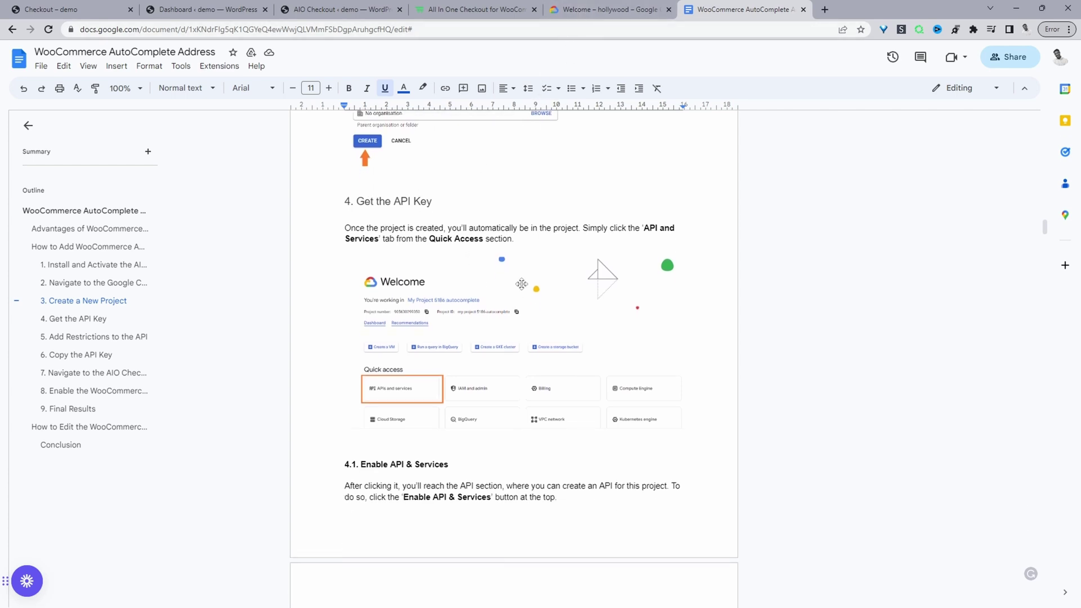
left_click(596, 13)
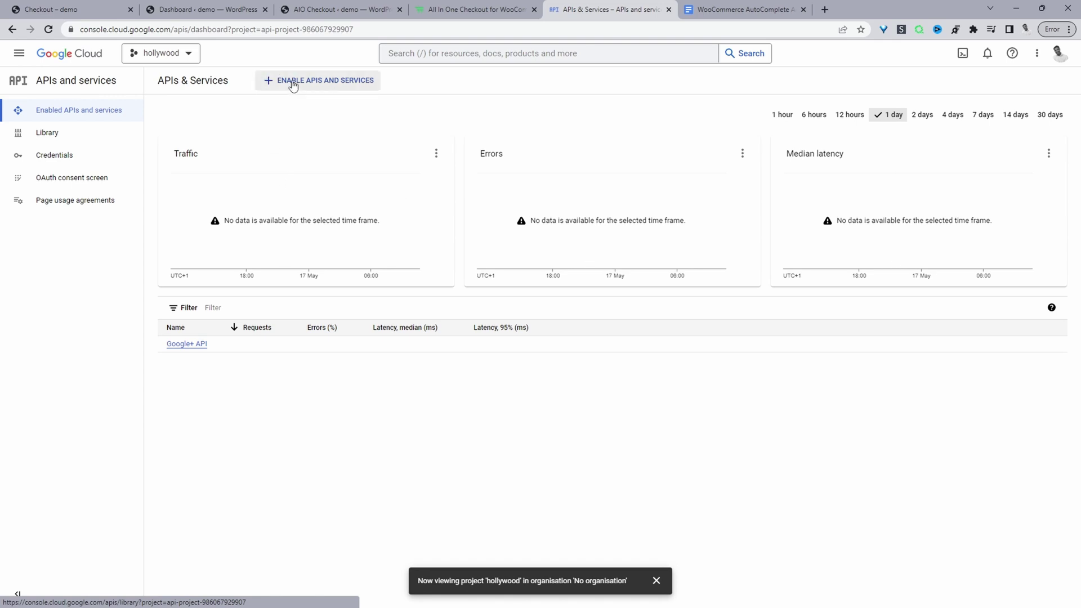
- Enable the Maps JavaScript API from the API library, then continue to the guide's Copy the API step
left_click(331, 84)
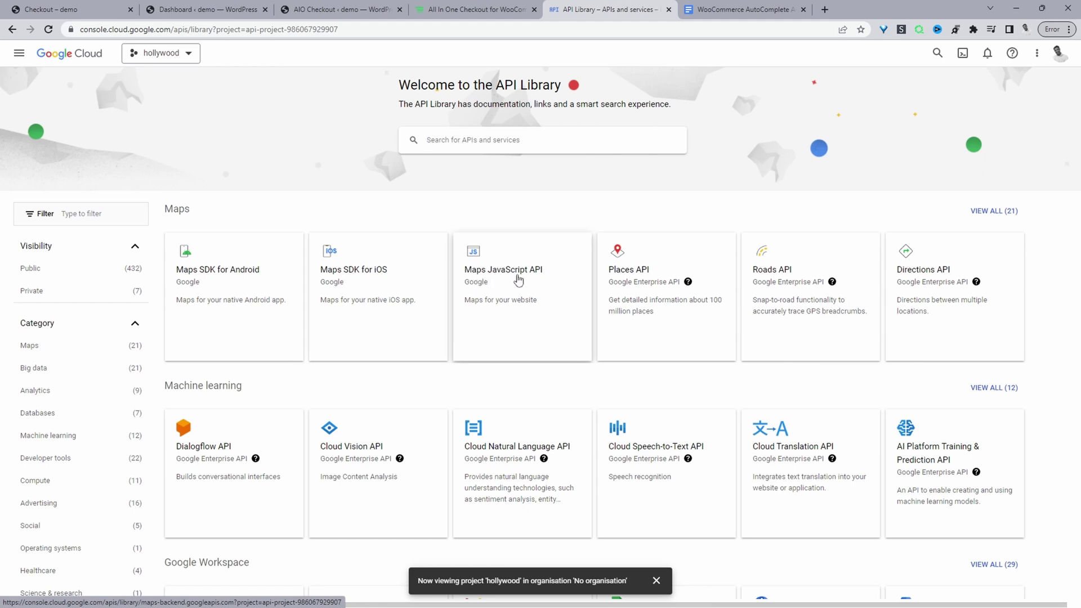
left_click(531, 298)
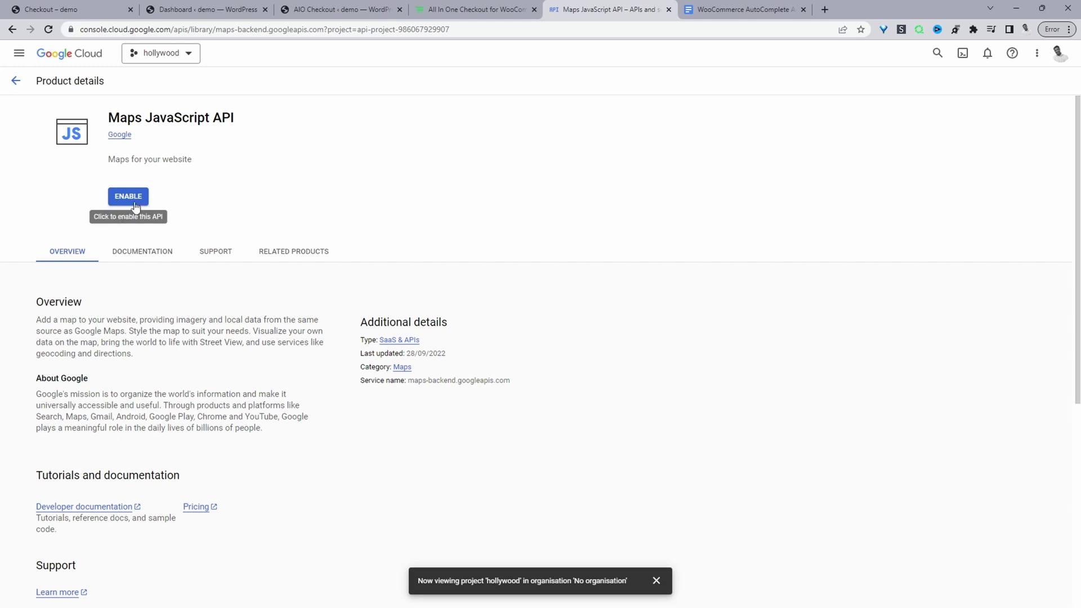
left_click(130, 197)
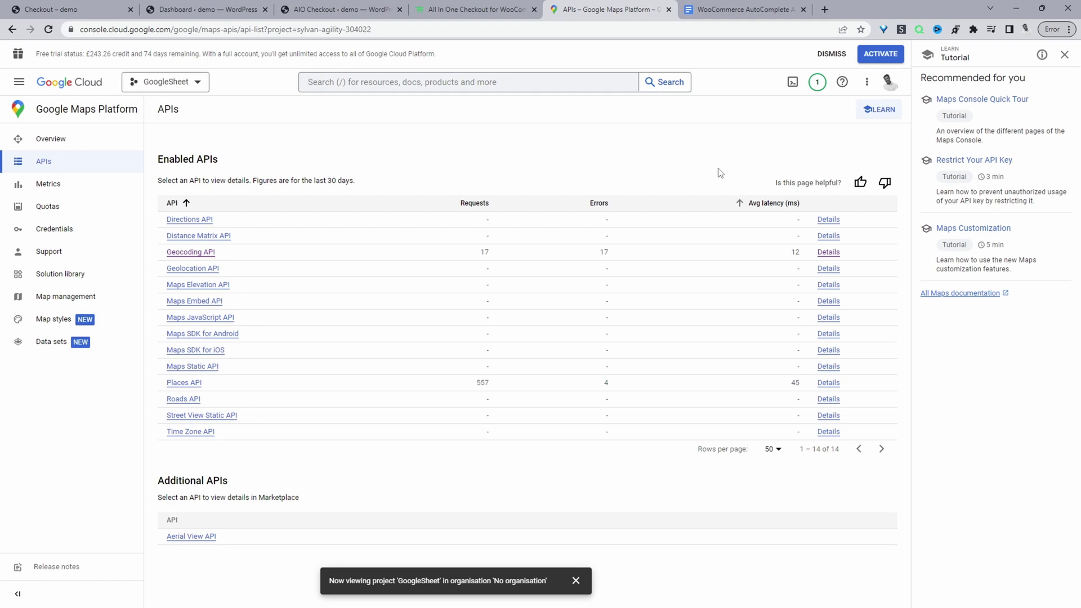
left_click(726, 9)
scroll(532, 247, "down", 1)
scroll(445, 343, "down", 9)
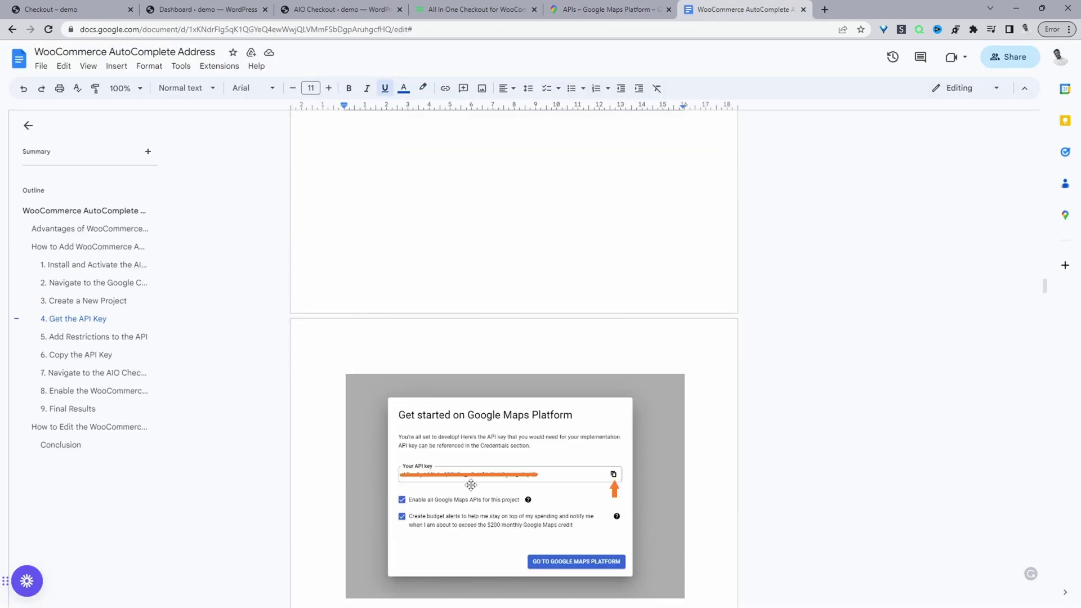
scroll(471, 485, "down", 2)
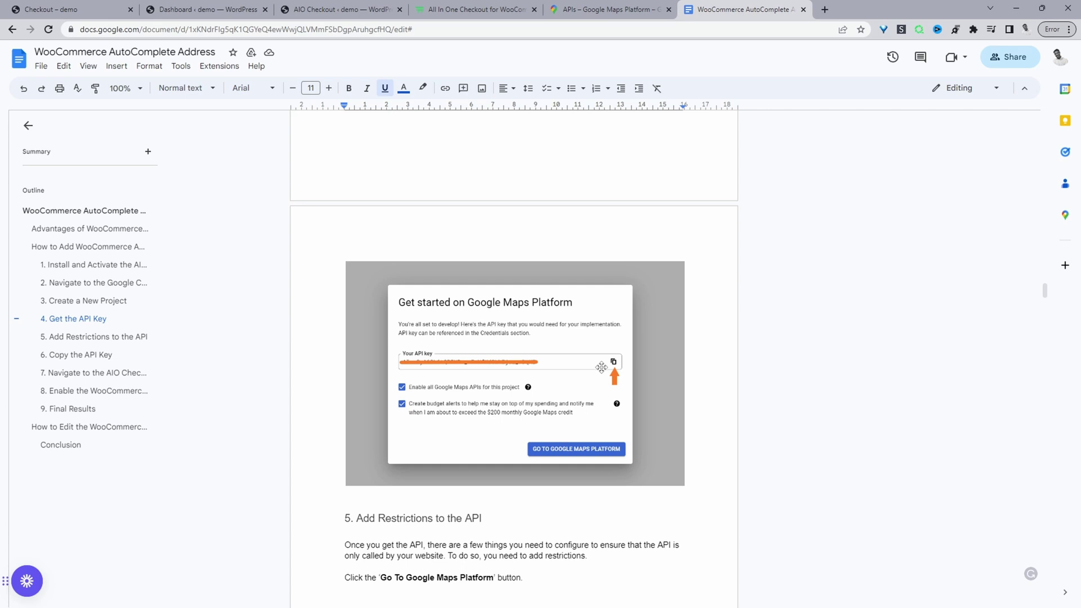
scroll(601, 367, "down", 12)
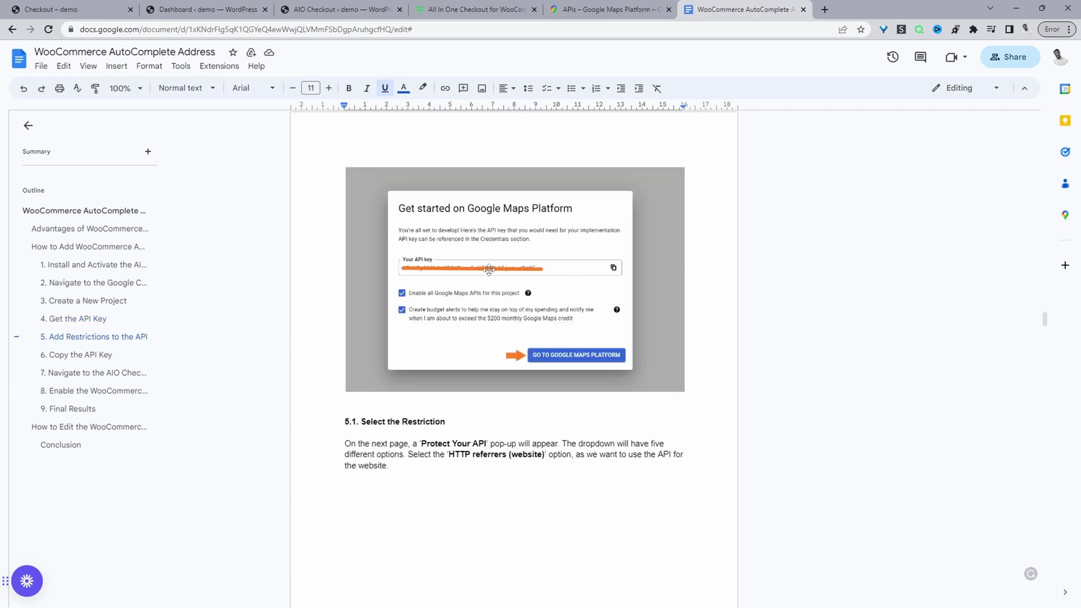
scroll(580, 318, "down", 4)
scroll(561, 349, "up", 1)
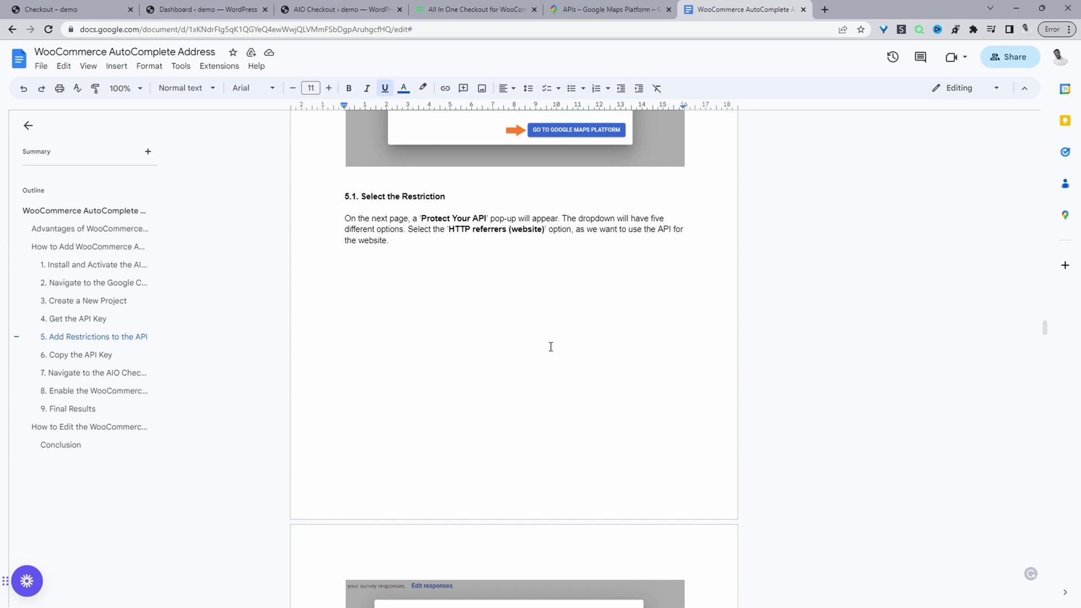
scroll(551, 346, "down", 2)
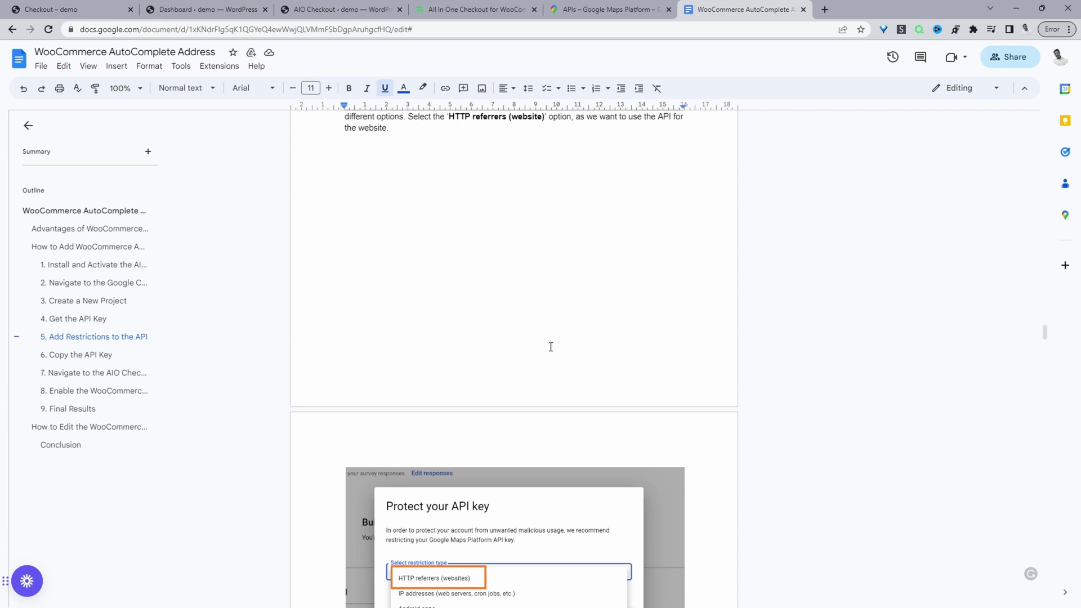
scroll(509, 280, "down", 3)
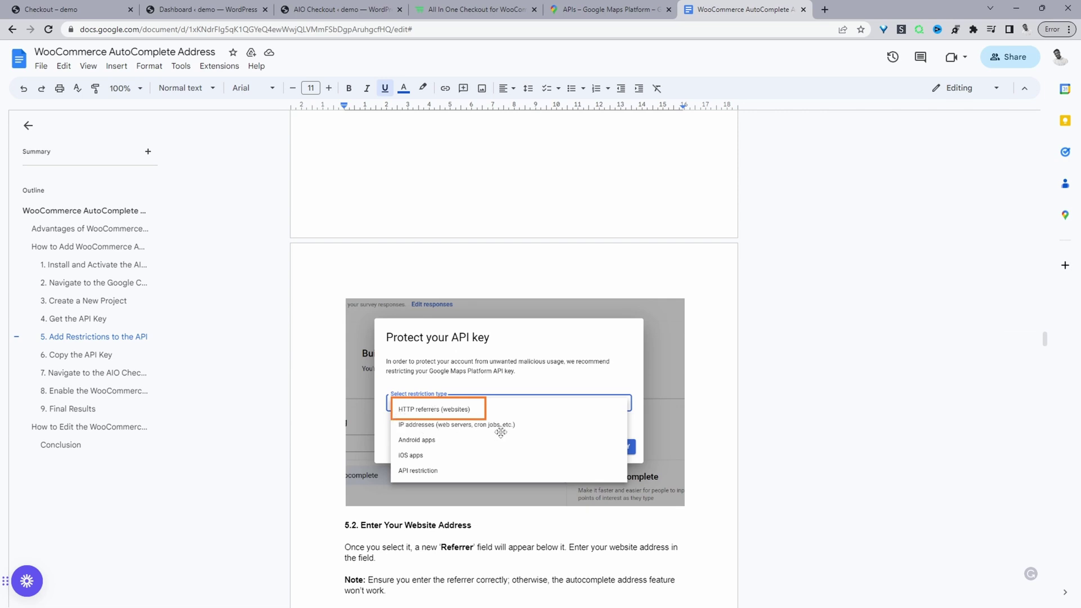
scroll(493, 335, "down", 7)
scroll(493, 335, "down", 5)
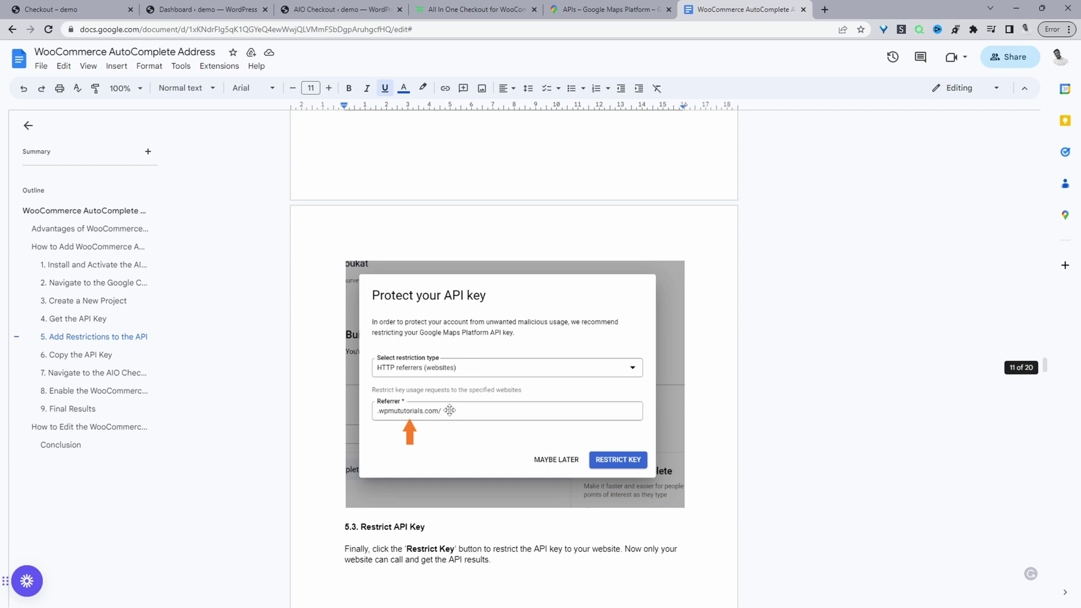
scroll(453, 412, "down", 3)
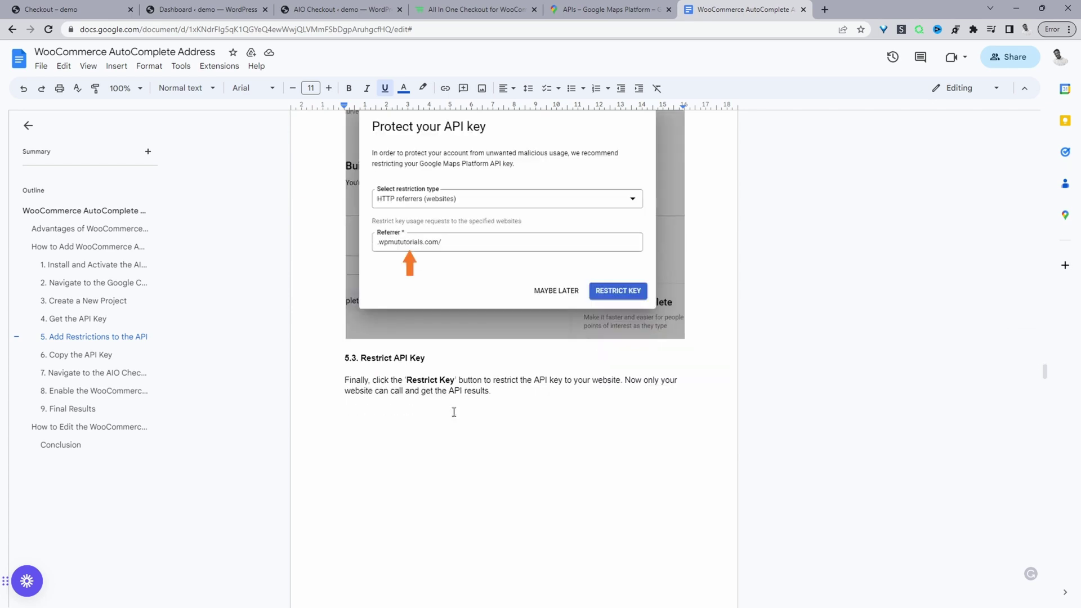
scroll(642, 294, "down", 1)
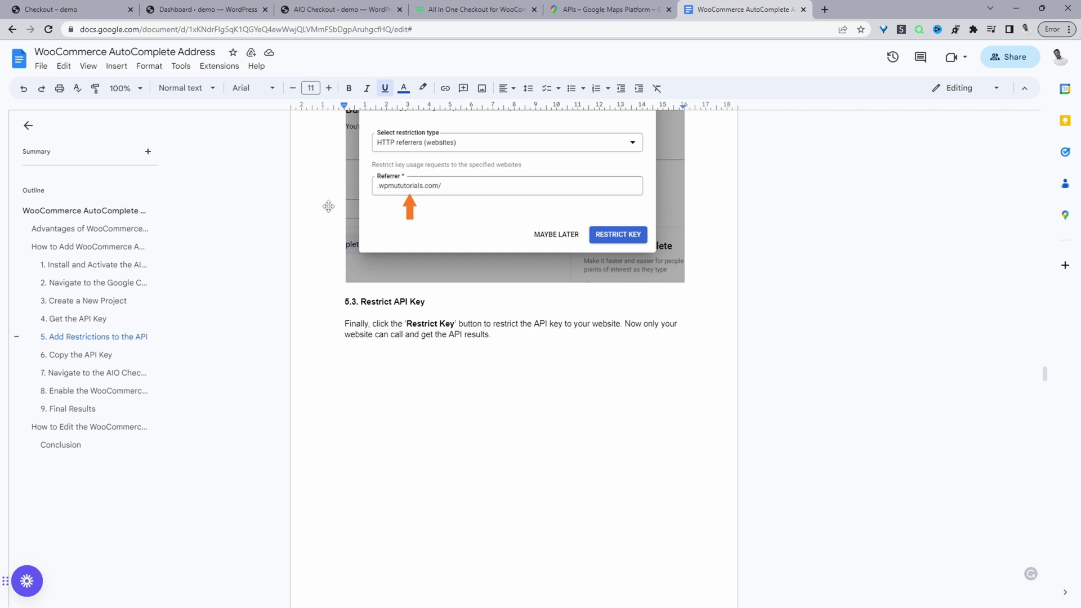
scroll(439, 220, "up", 7)
scroll(439, 223, "down", 10)
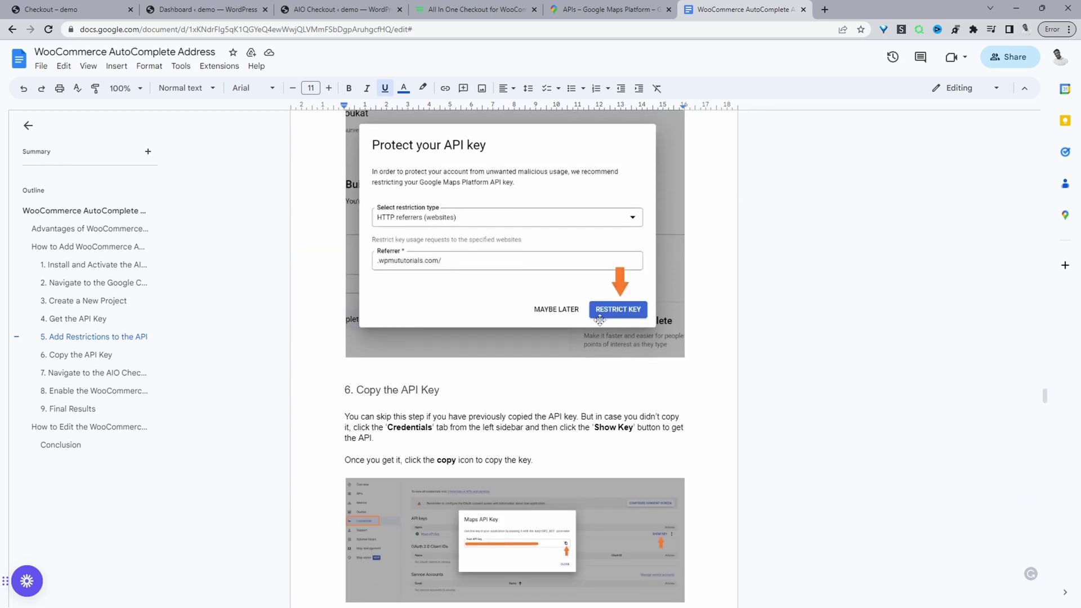
scroll(616, 326, "down", 4)
scroll(616, 324, "up", 4)
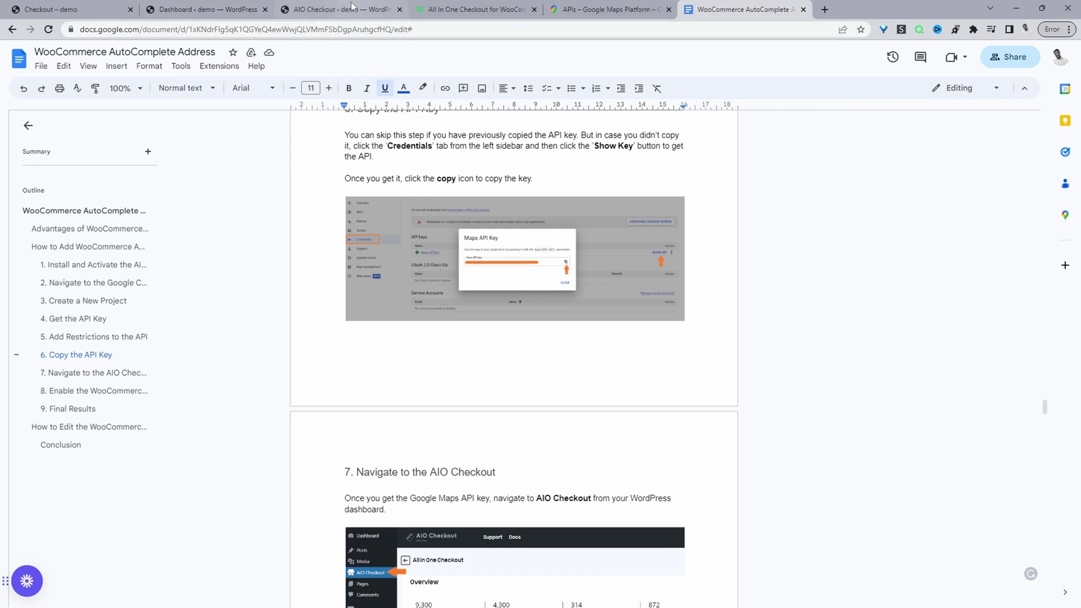
- Save AIO Checkout's general settings holding the Google Map API Key with address autocomplete enabled
left_click(314, 13)
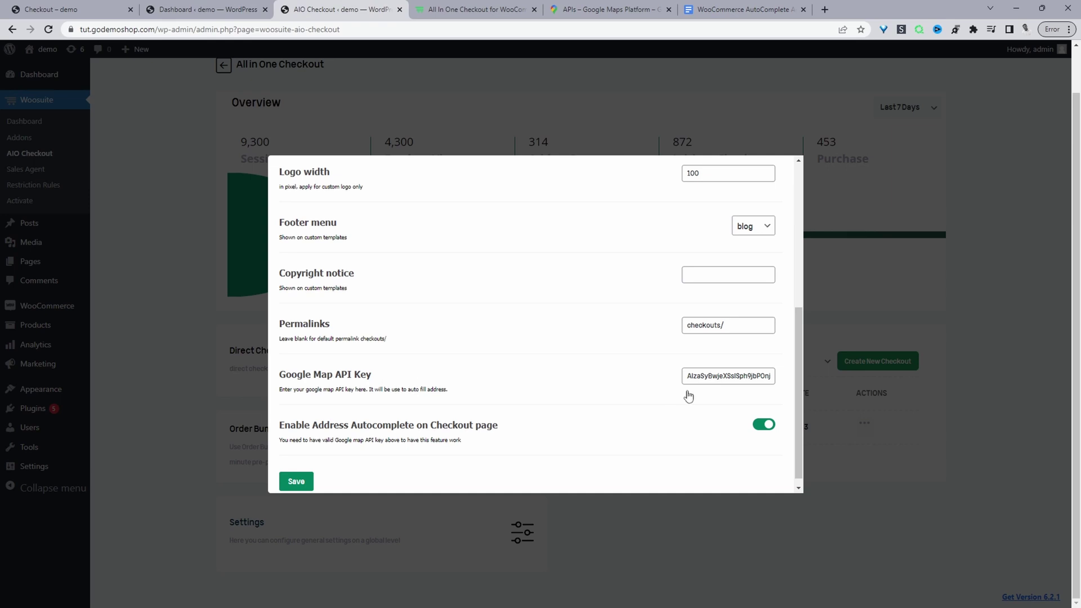
left_click(701, 377)
left_click(291, 483)
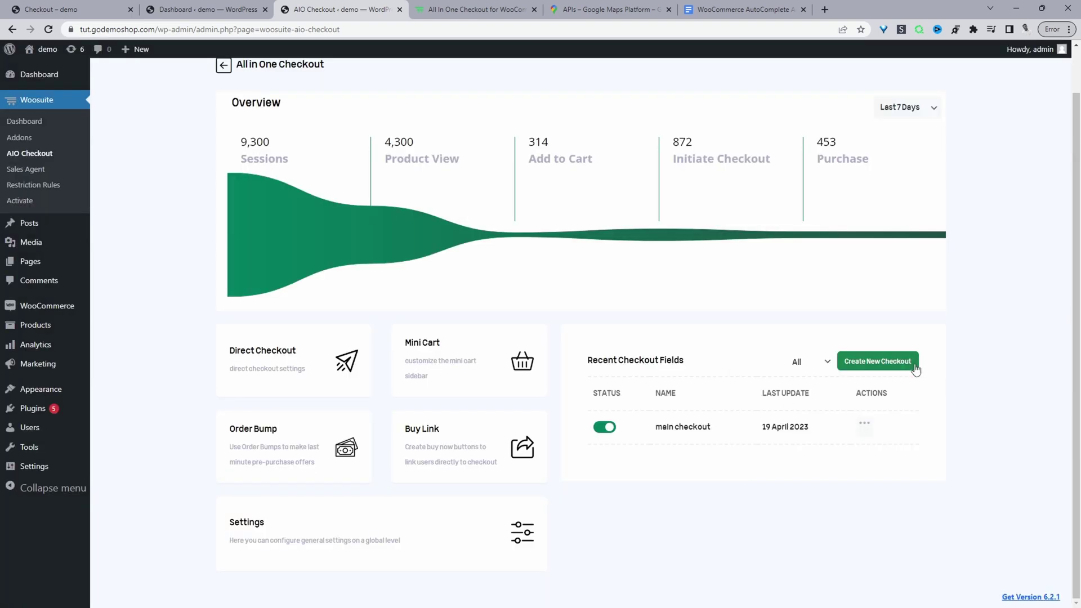
- Edit the main checkout and review its Billing Details fields on the Fields tab
left_click(662, 429)
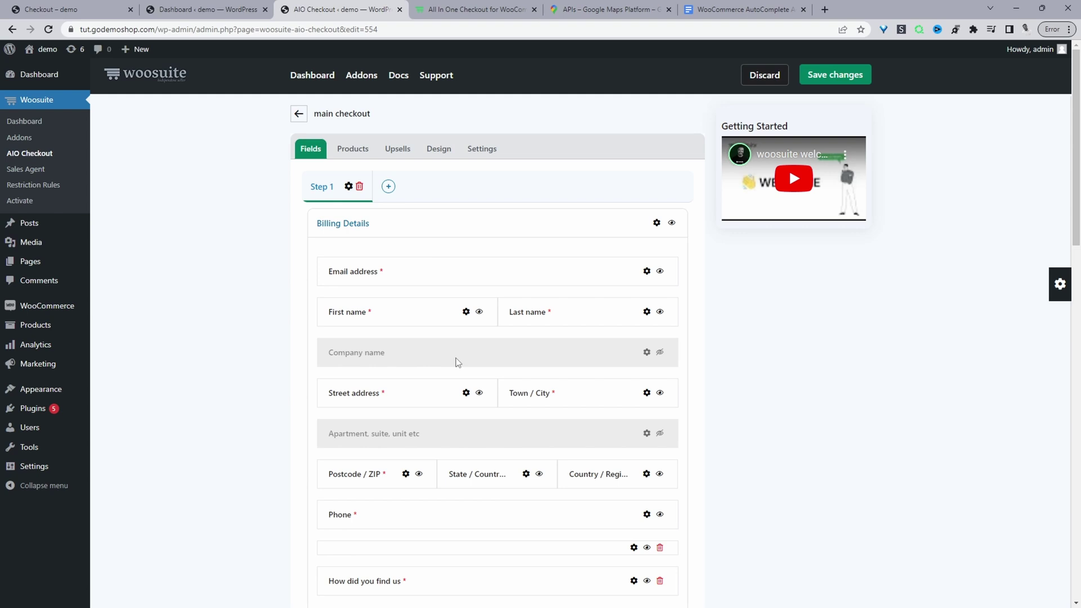
scroll(371, 251, "down", 2)
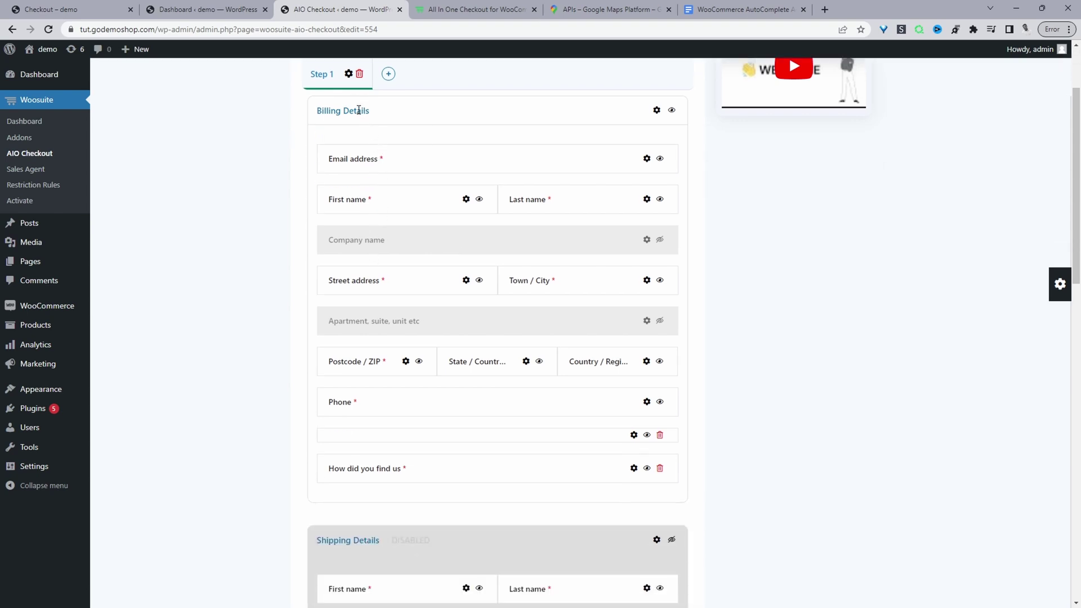
scroll(405, 184, "down", 12)
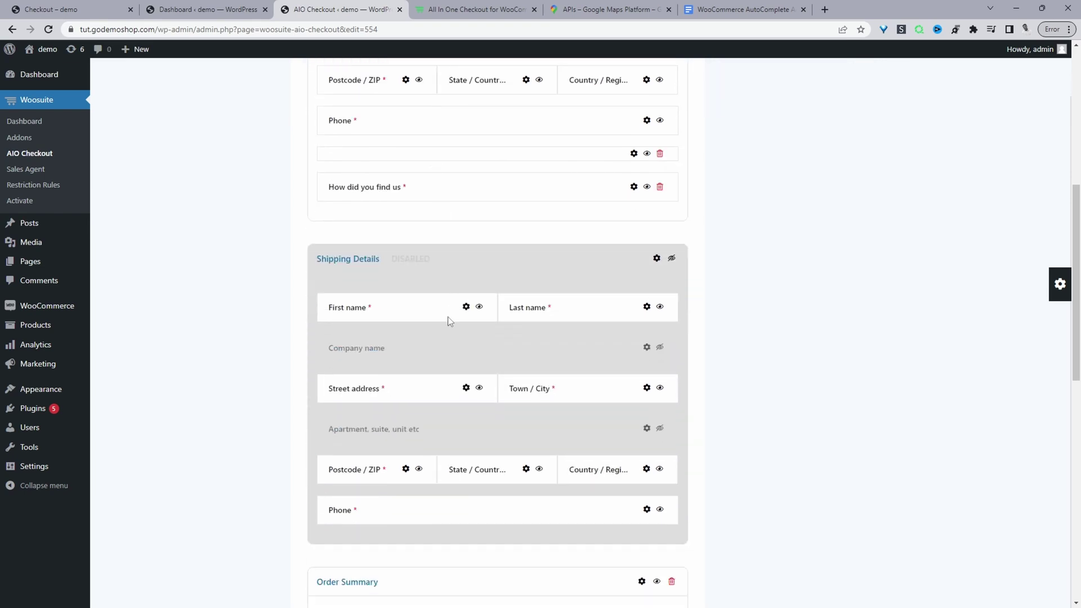
scroll(444, 446, "down", 2)
scroll(989, 429, "up", 3)
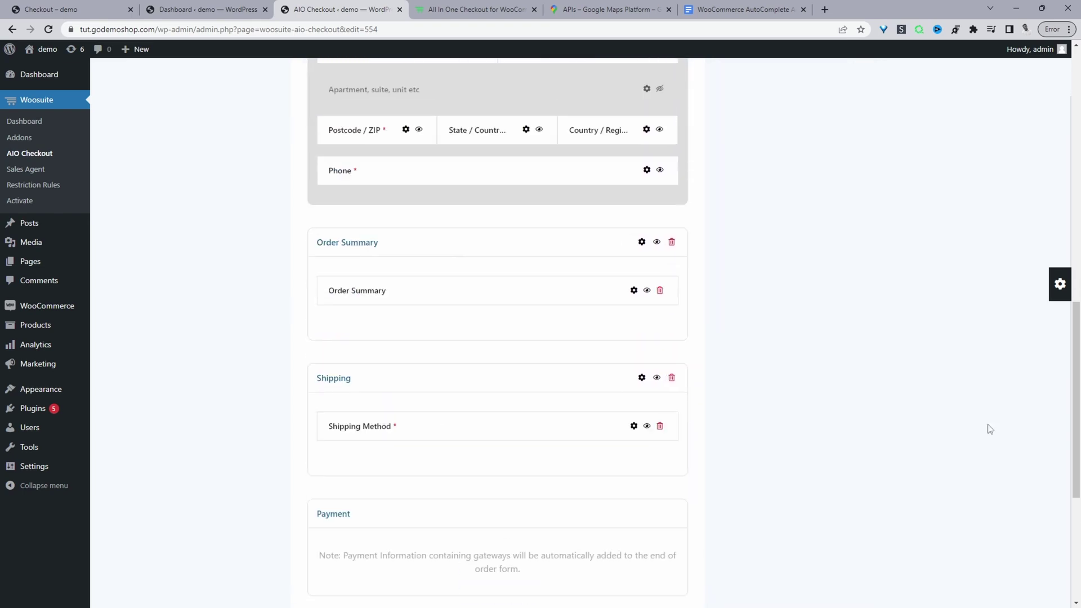
- Add a Phone field below Email address in Billing Details, then delete it again
left_click(1060, 286)
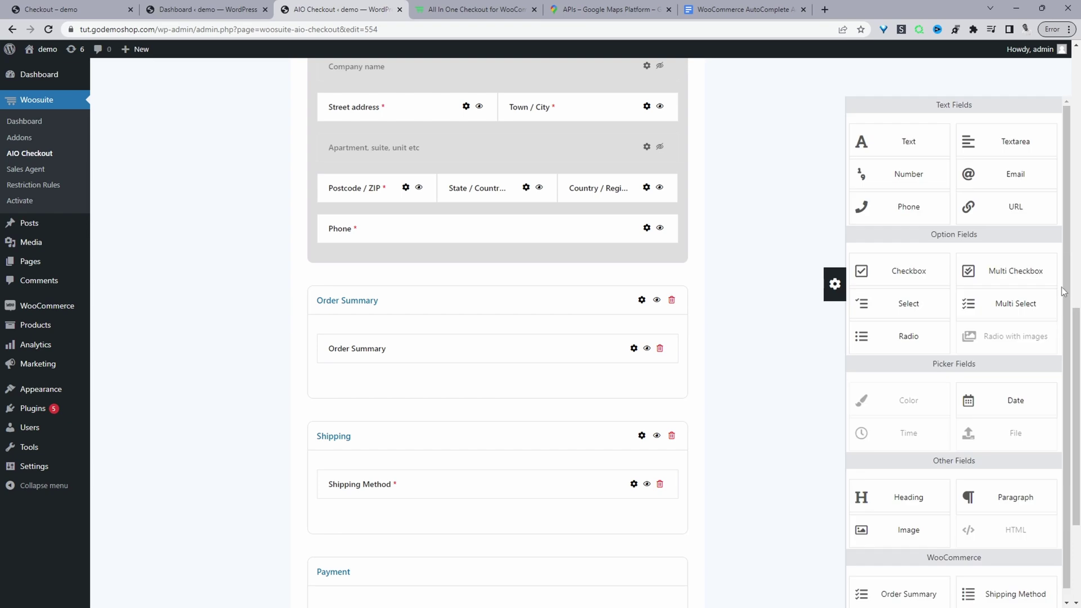
scroll(796, 365, "up", 5)
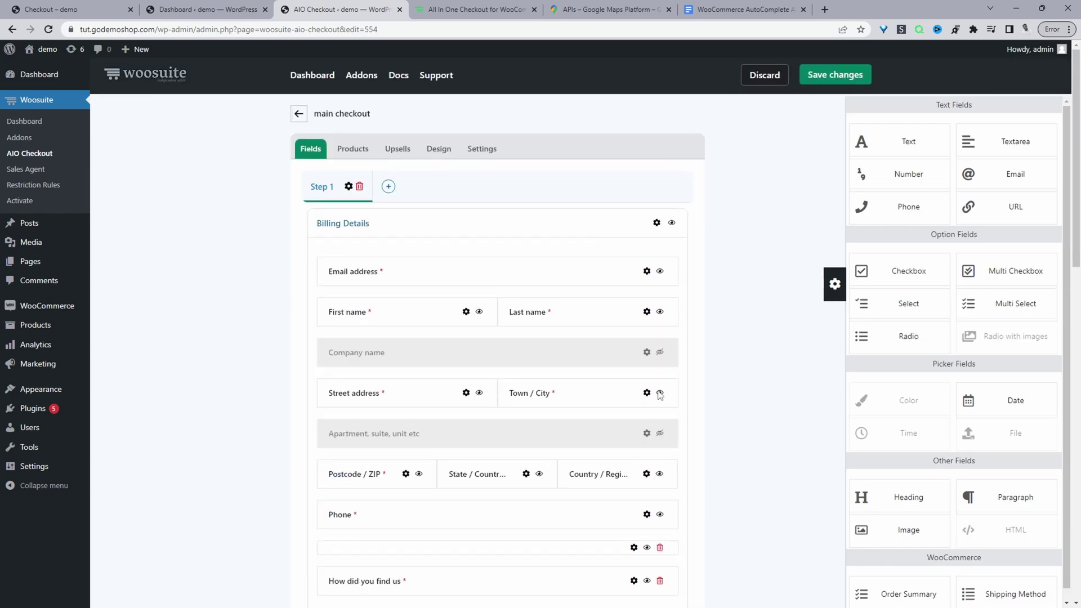
left_click_drag(897, 208, 491, 304)
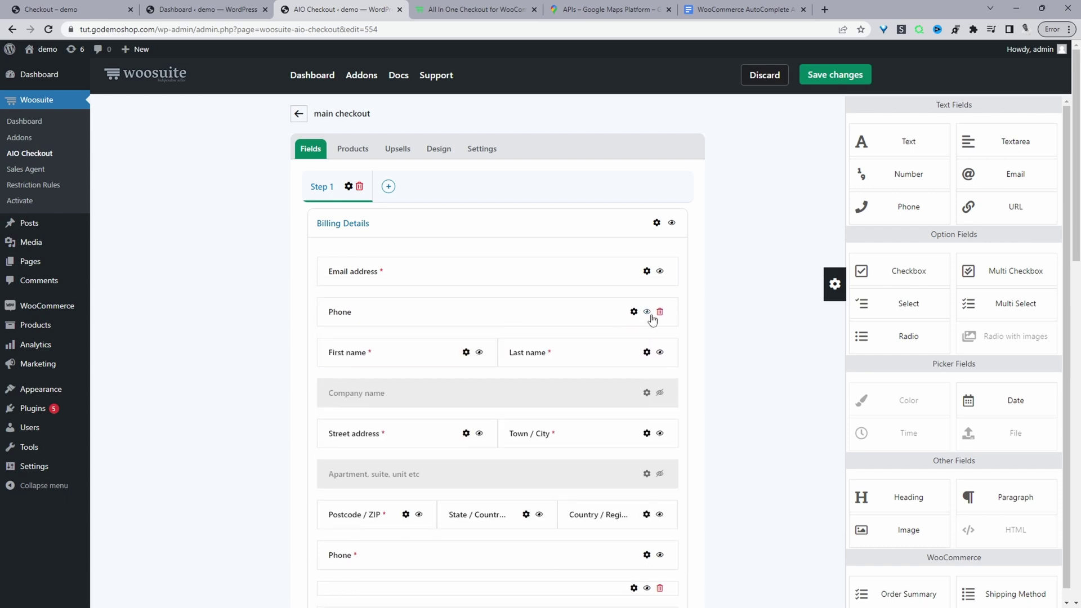
left_click(659, 312)
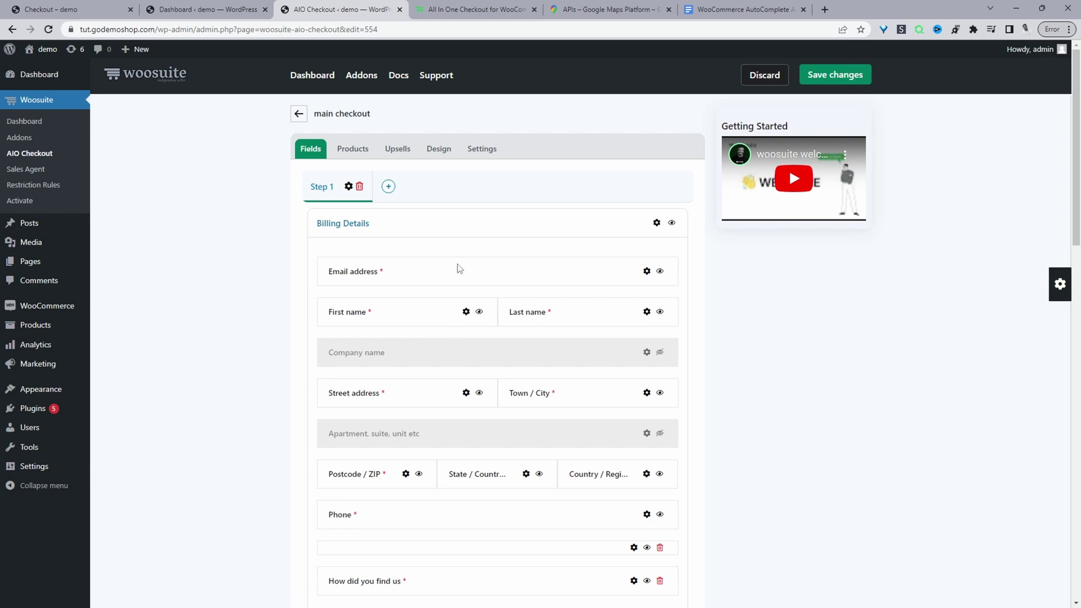
- Try the Default Template and Two columns, then go back to Modern Shop Template in Single column
left_click(436, 155)
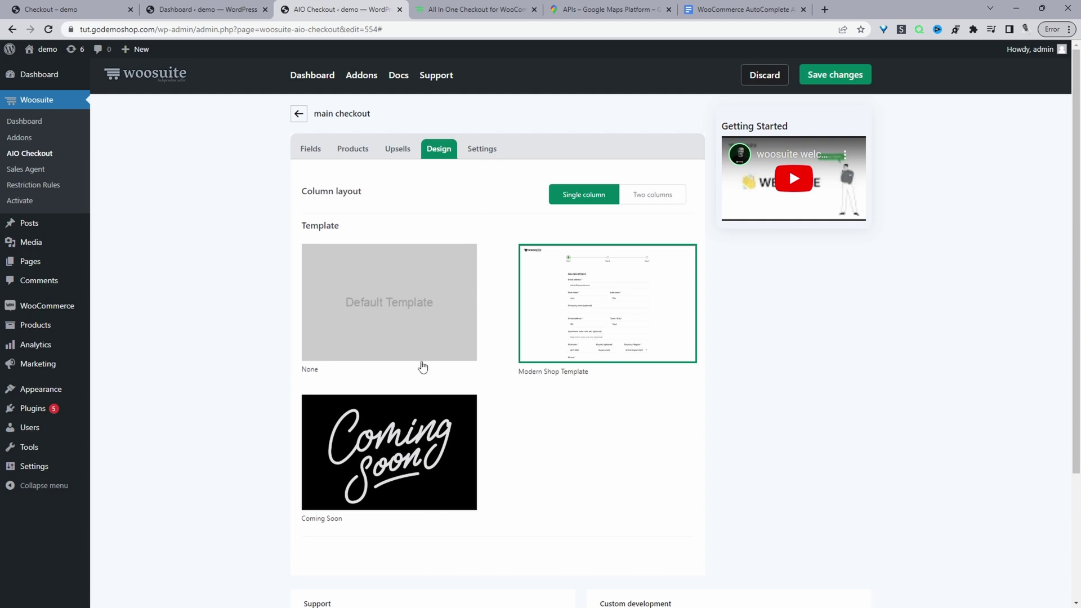
left_click(417, 340)
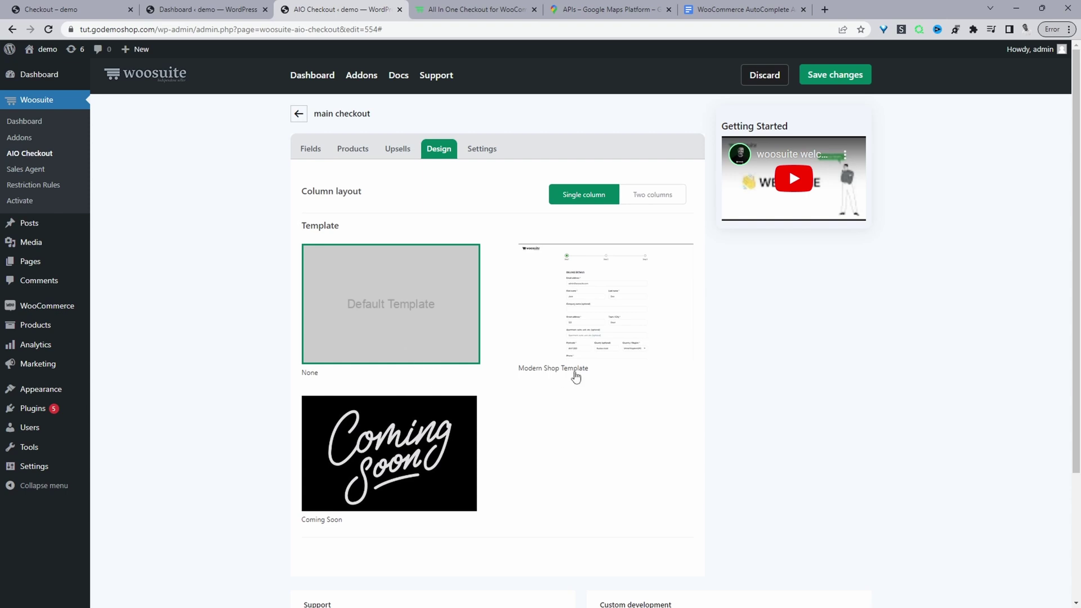
left_click(577, 334)
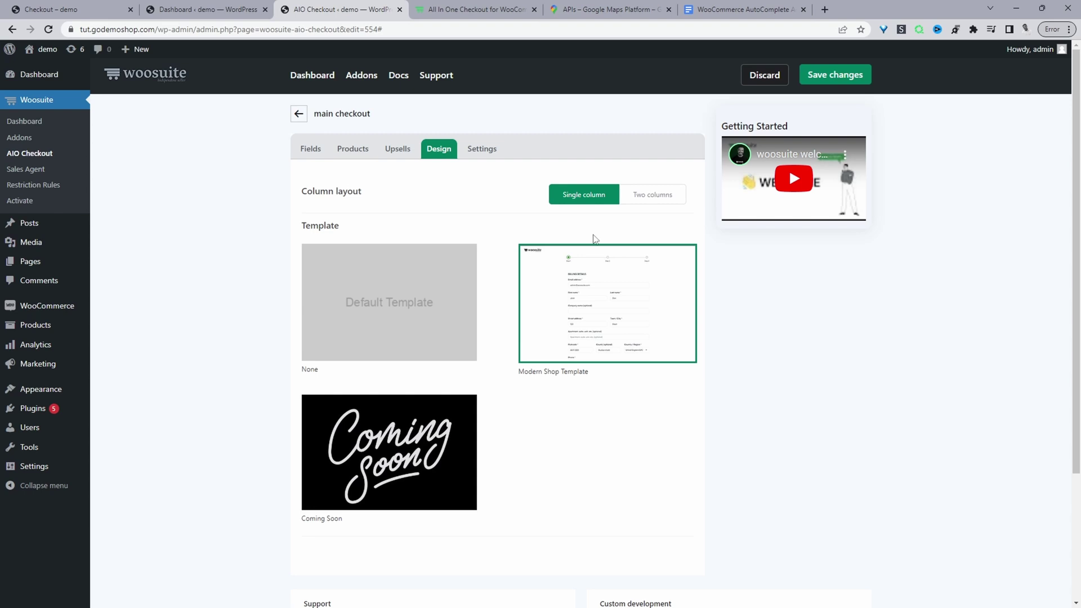
left_click(668, 197)
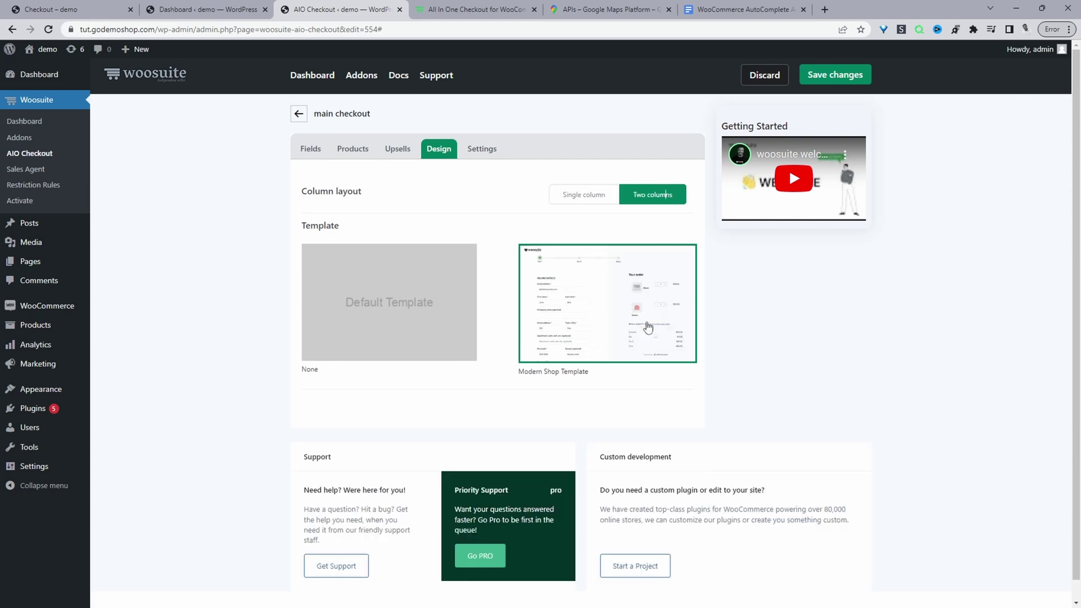
left_click(595, 197)
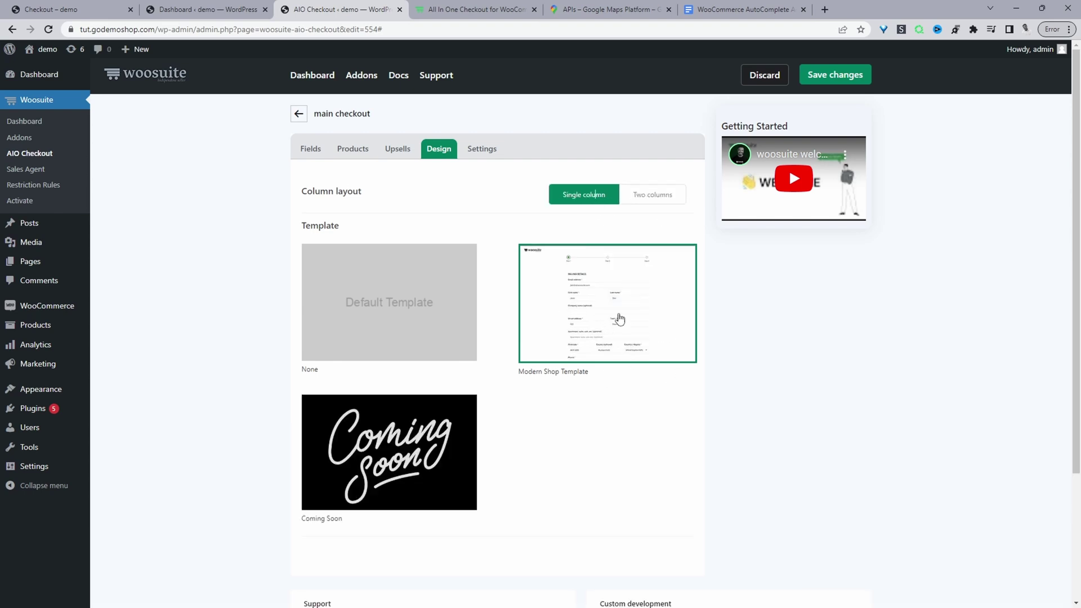
- Review the main checkout's name and keep Everyone as who it applies to
left_click(481, 151)
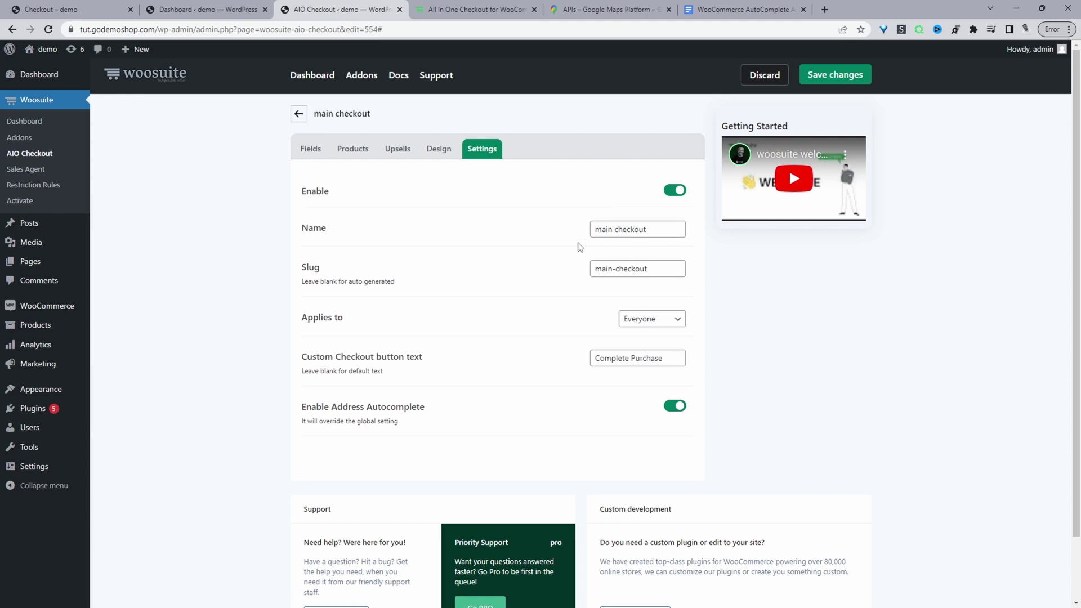
left_click_drag(654, 229, 461, 229)
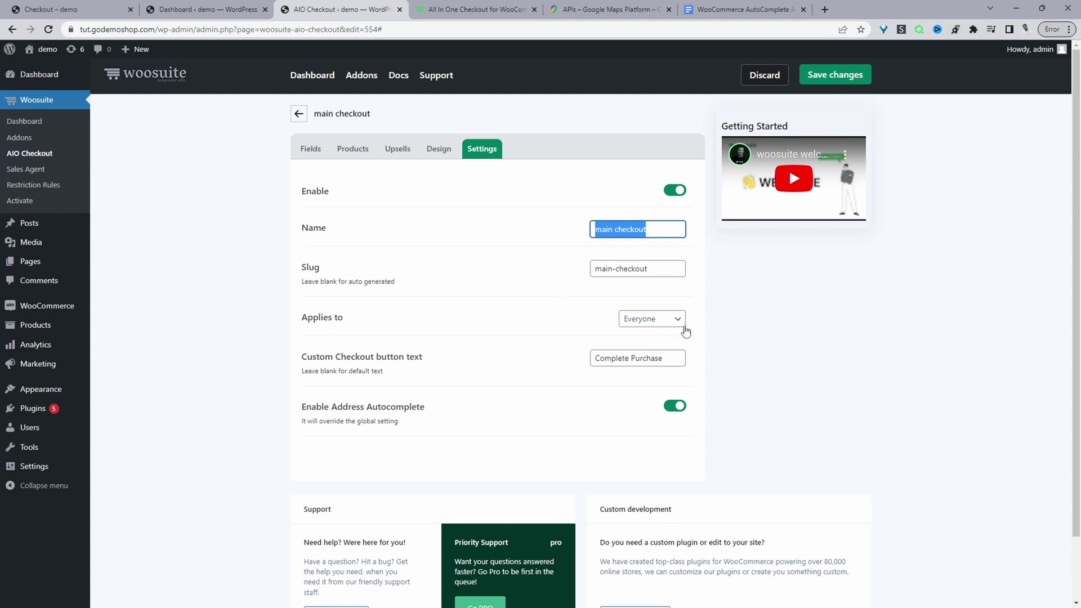
left_click(664, 323)
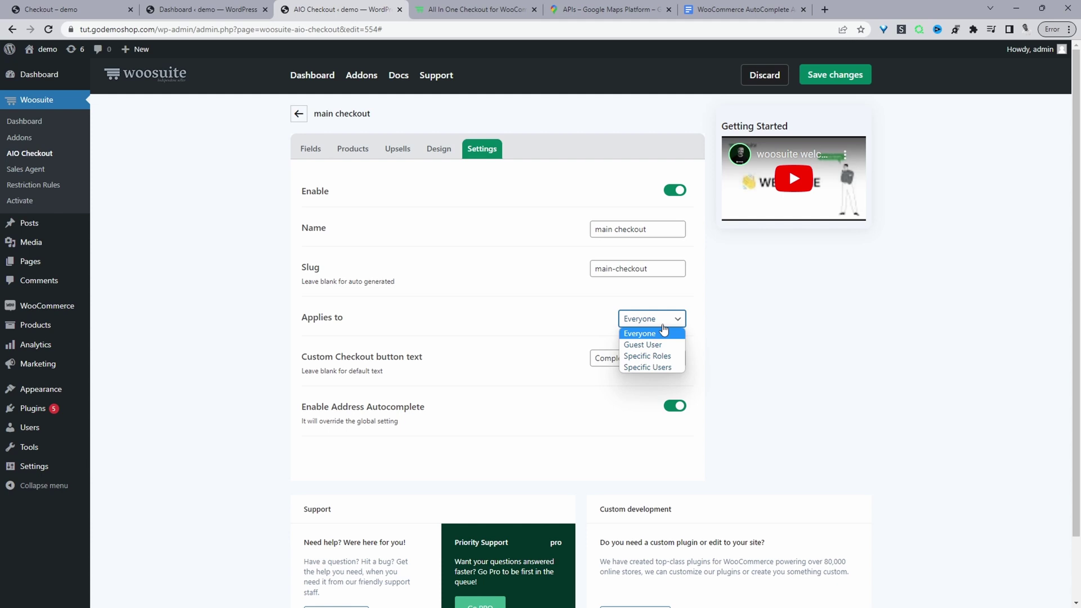
left_click(721, 320)
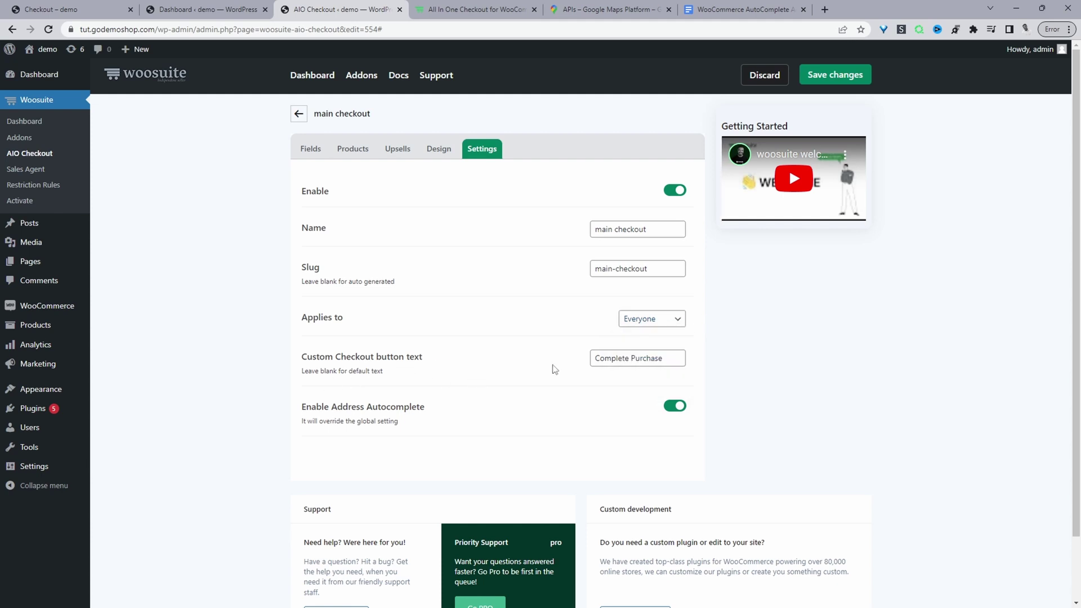
- Check the Complete Purchase button text and Enable Address Autocomplete, then save the settings
left_click_drag(678, 358, 580, 368)
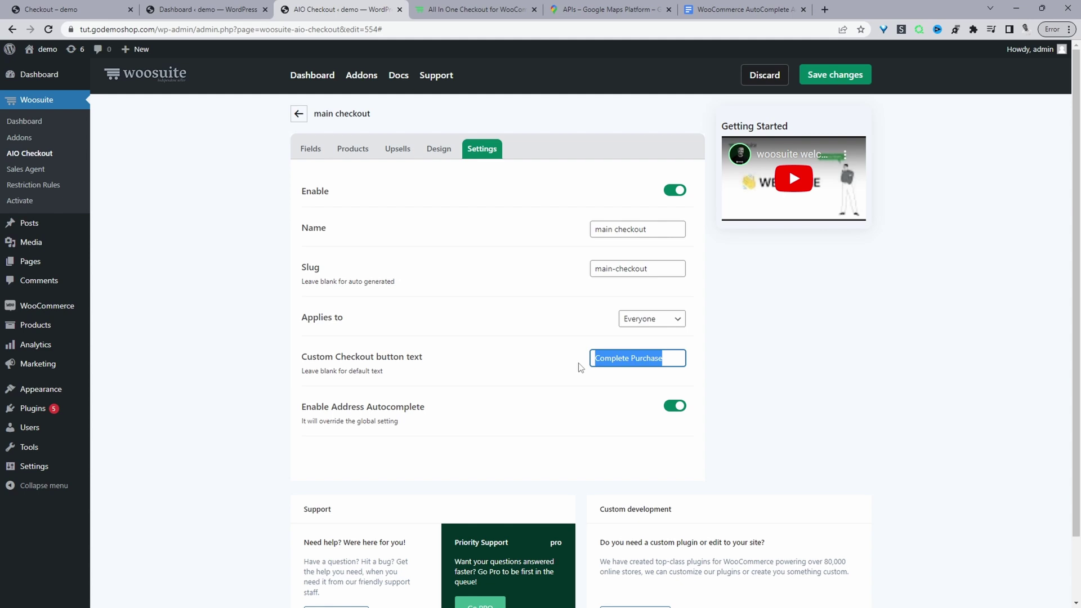
left_click(293, 409)
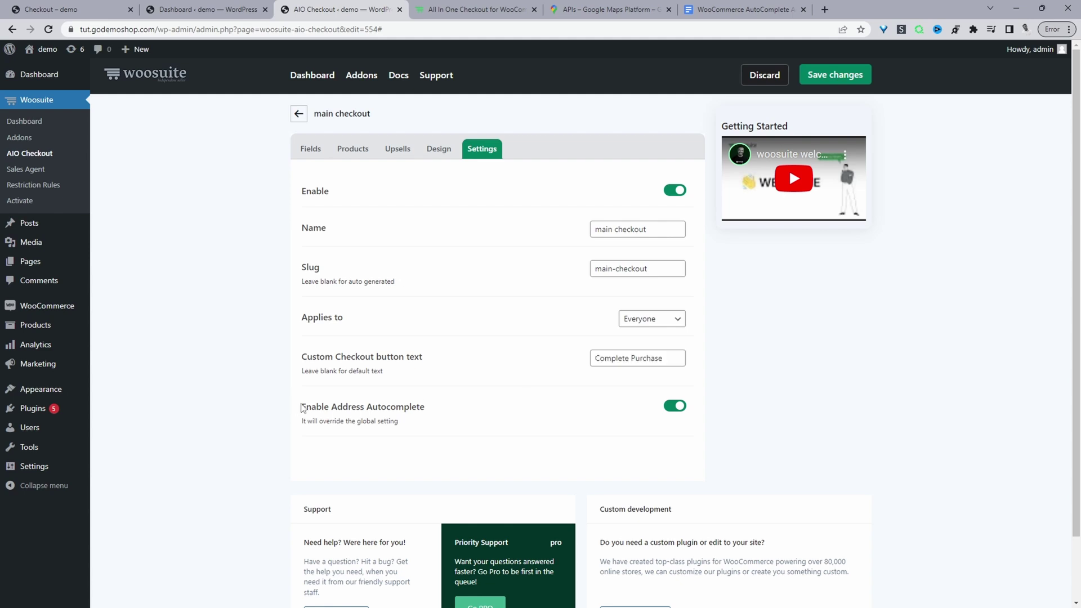
left_click_drag(302, 406, 440, 408)
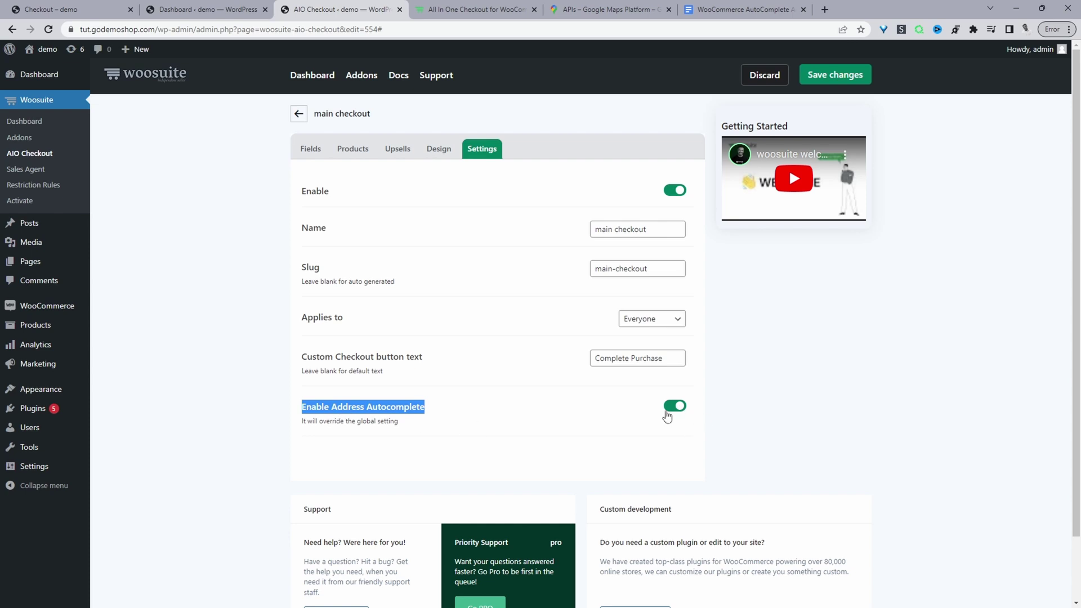
left_click(812, 79)
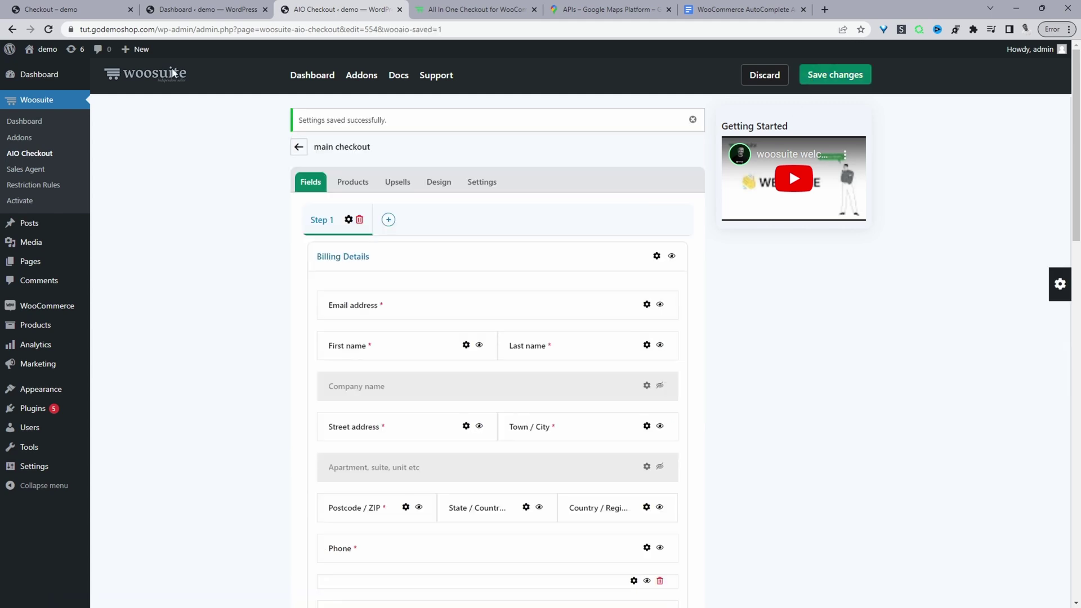
- Load the /shop page and purchase the 30 days Get Fit Challenge
left_click(79, 11)
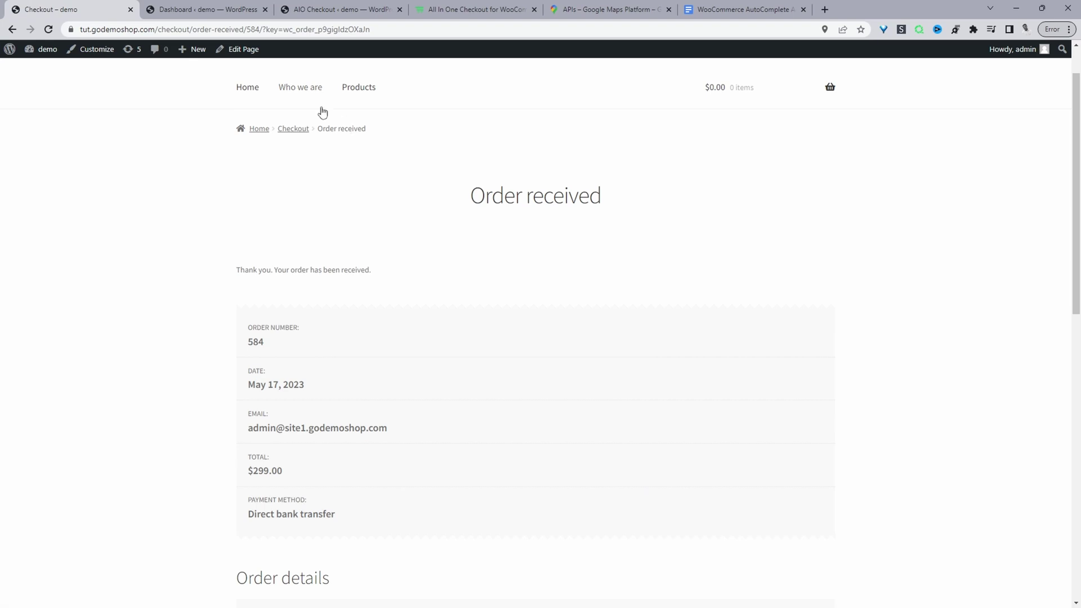
left_click(159, 29)
left_click_drag(159, 29, 670, 75)
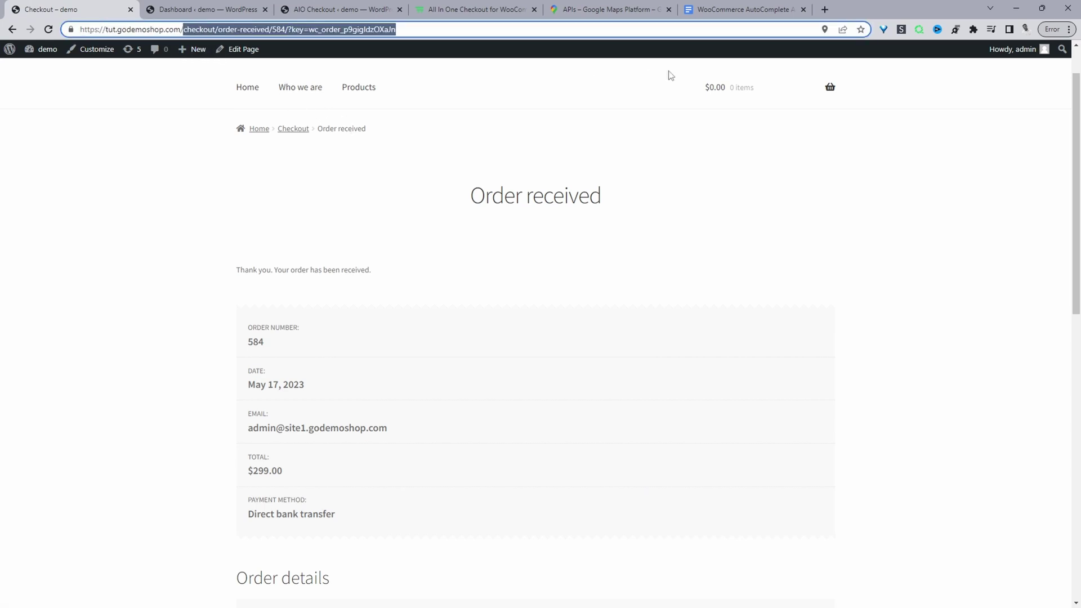
type("shop.com/shop")
key("Return")
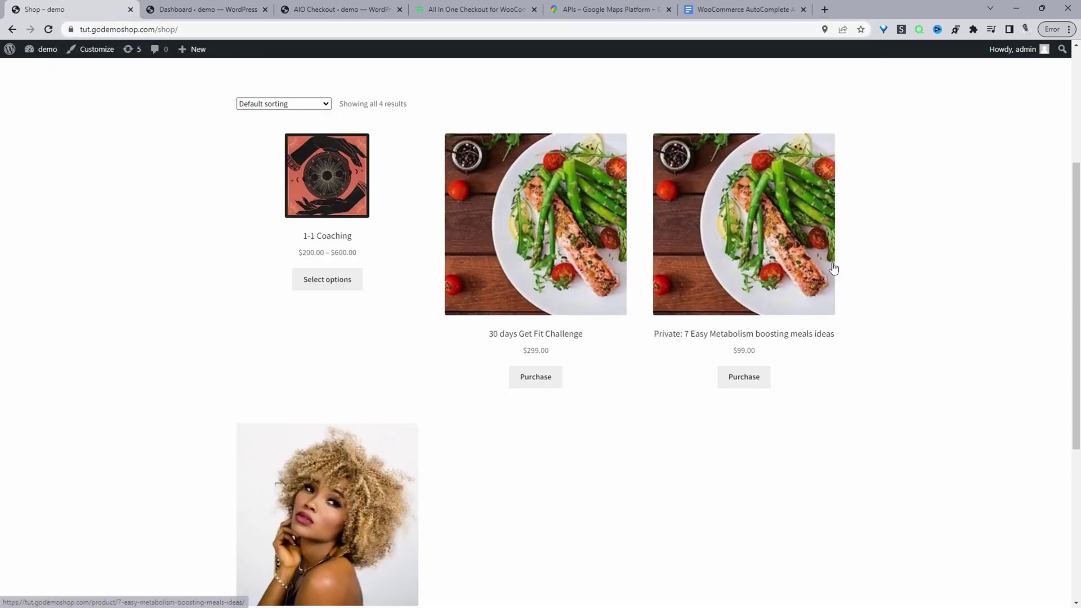
left_click(546, 377)
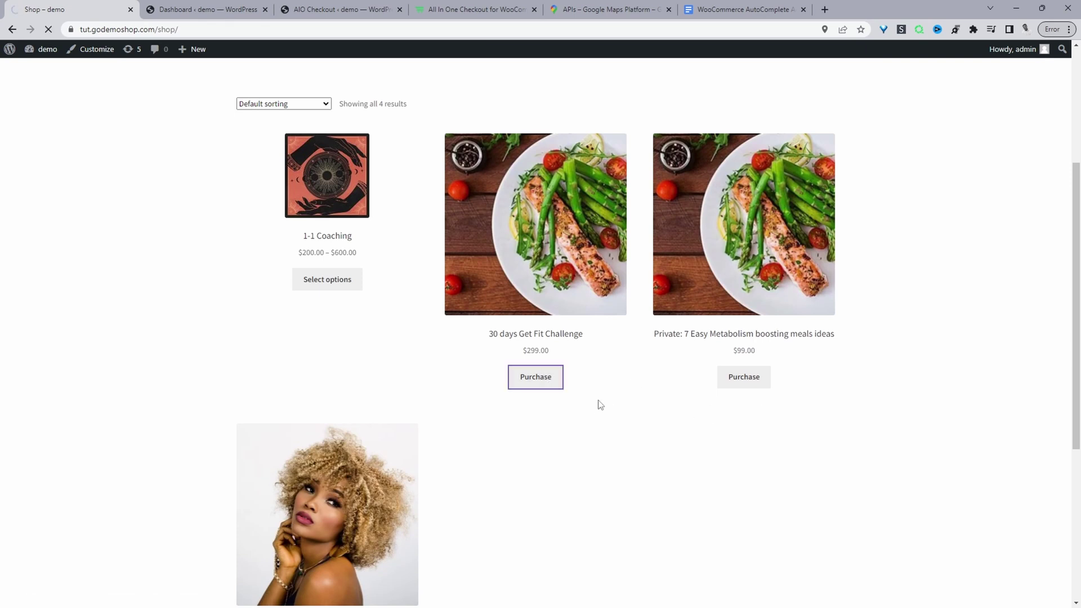
- Clear the prefilled street address, town / city, postcode and county fields
key("ctrl+a")
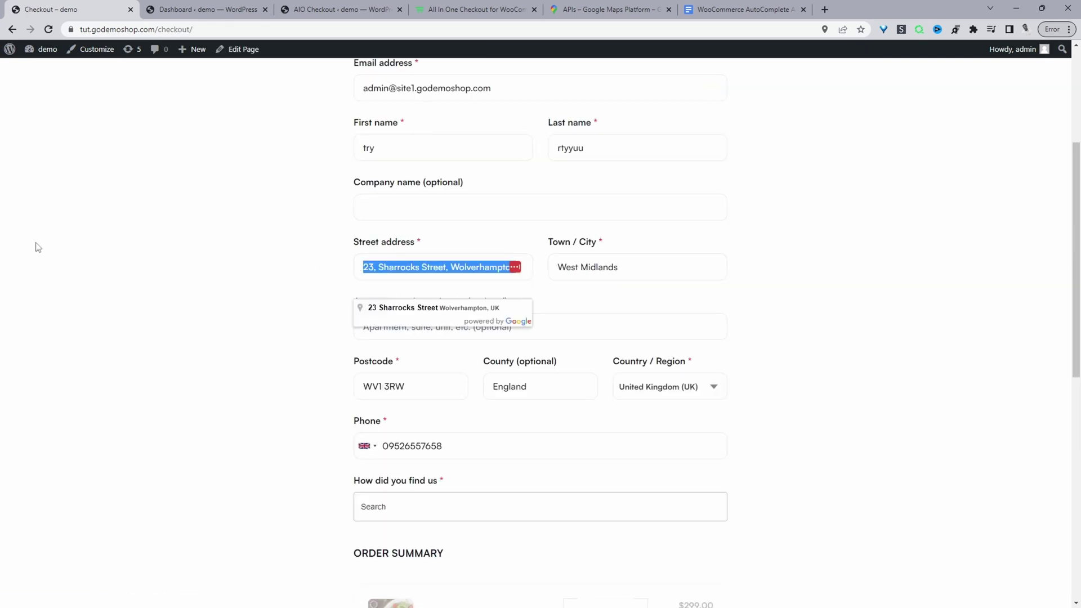
key("BackSpace")
left_click(637, 264)
key("ctrl+a")
key("BackSpace")
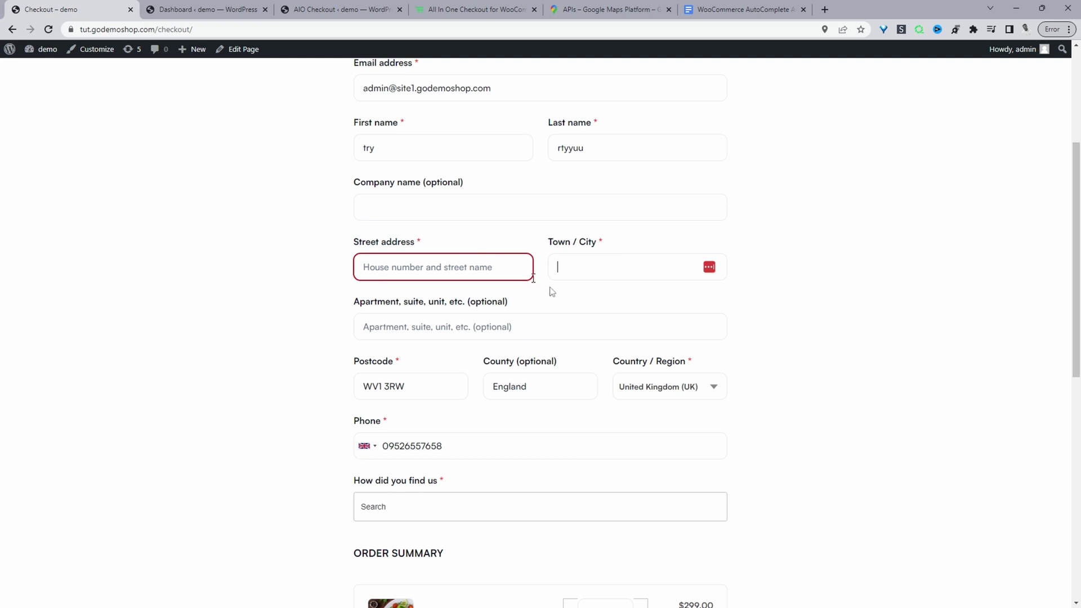
left_click(536, 386)
key("ctrl+a")
key("BackSpace")
left_click(394, 386)
key("ctrl+a")
key("BackSpace")
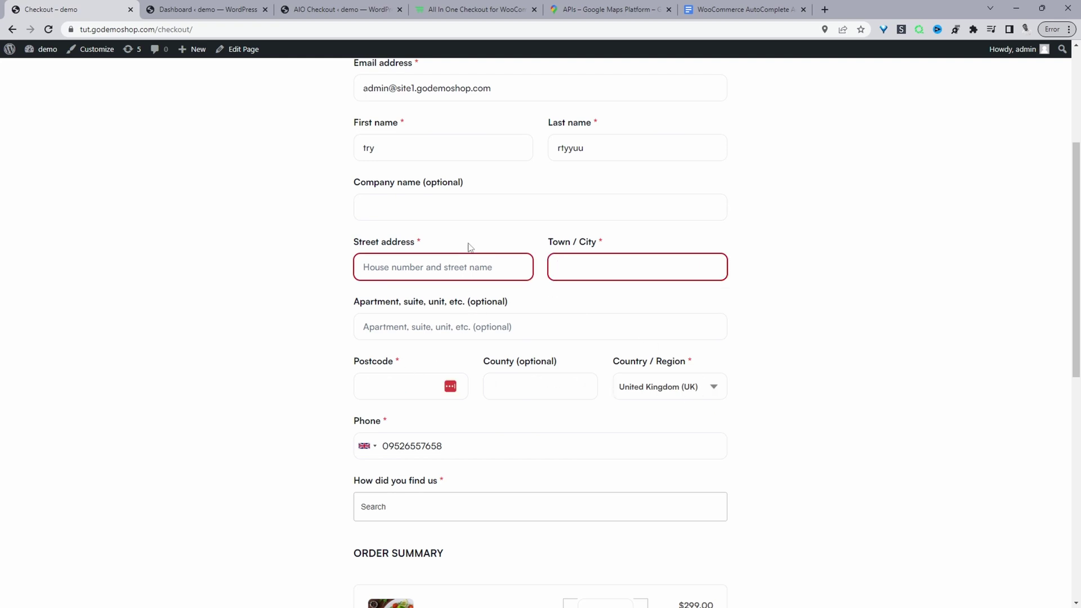
scroll(463, 255, "down", 2)
left_click(411, 172)
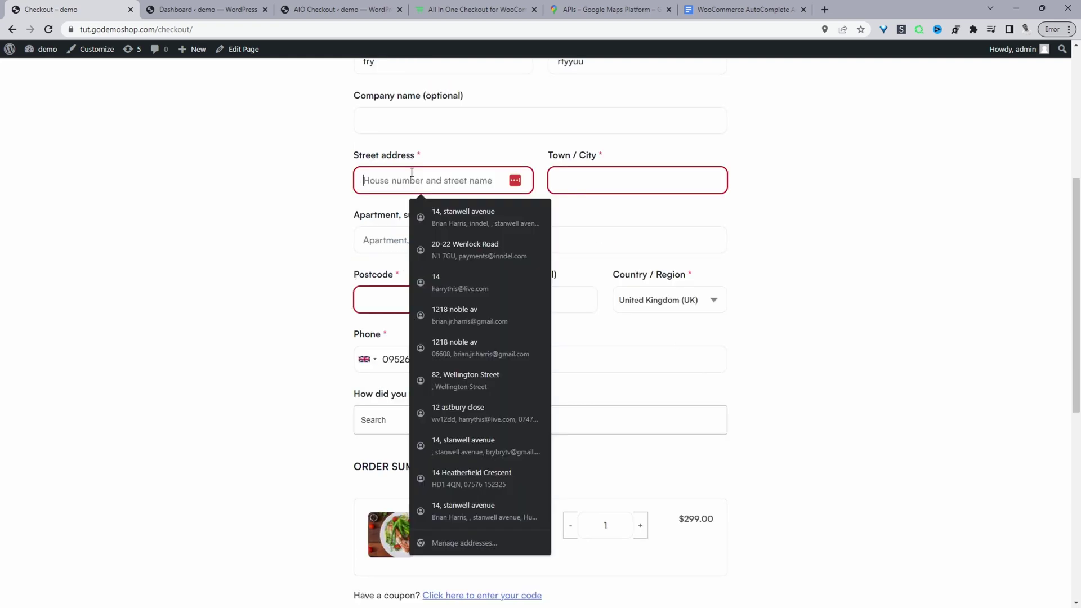
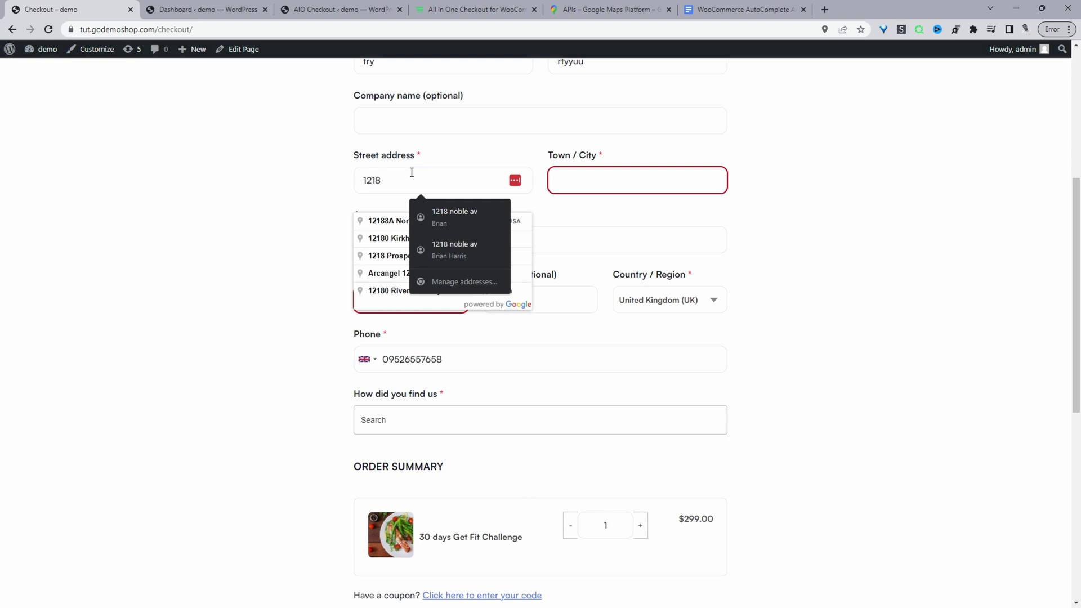
left_click(396, 223)
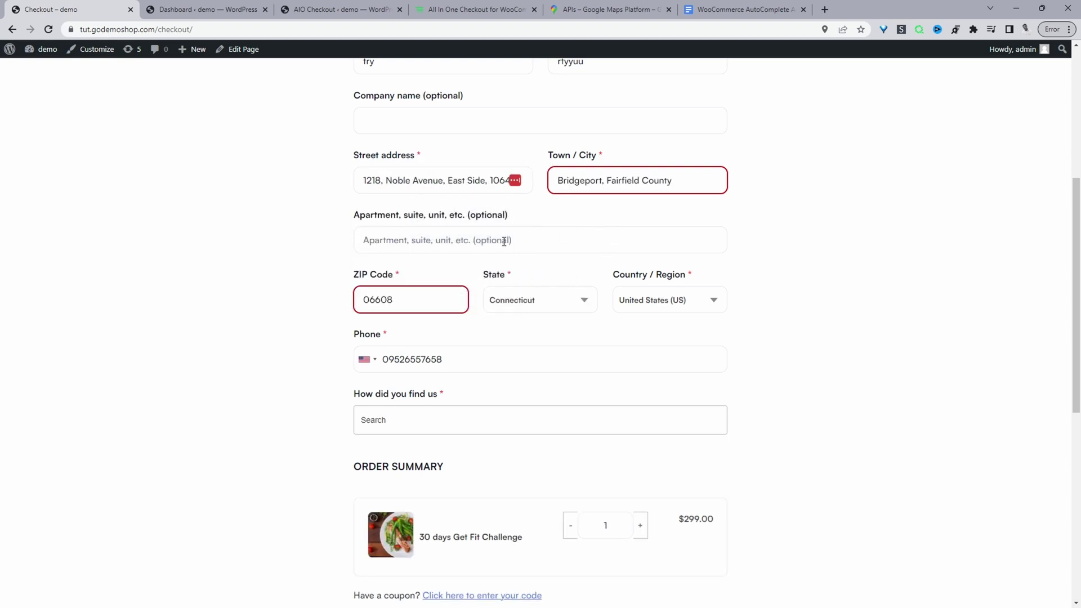
- Scroll the checkout down to the $299.00 total, payment methods and Complete Purchase button
scroll(504, 241, "down", 8)
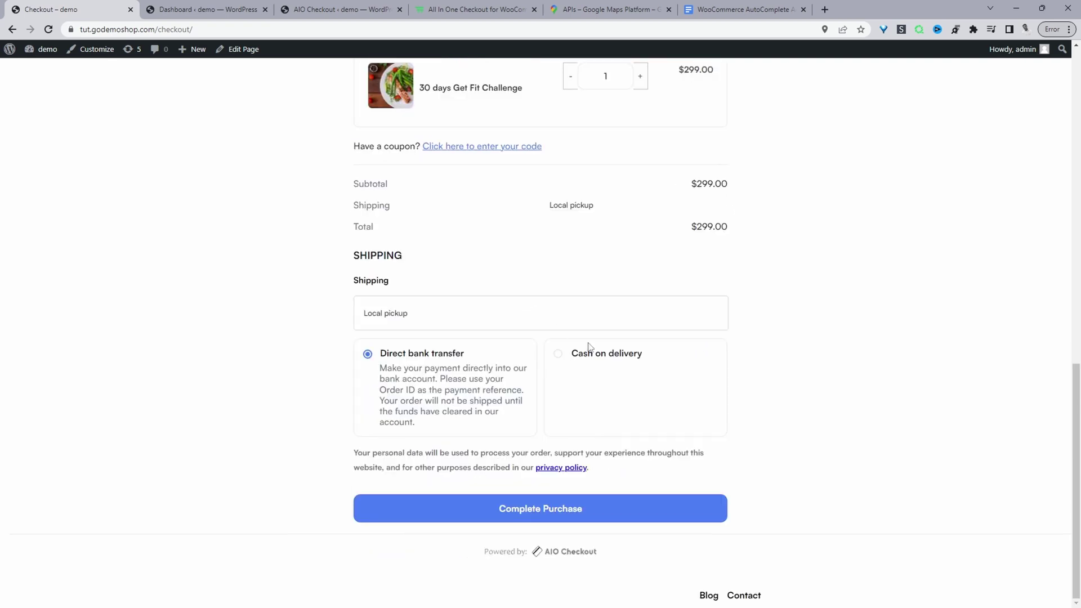